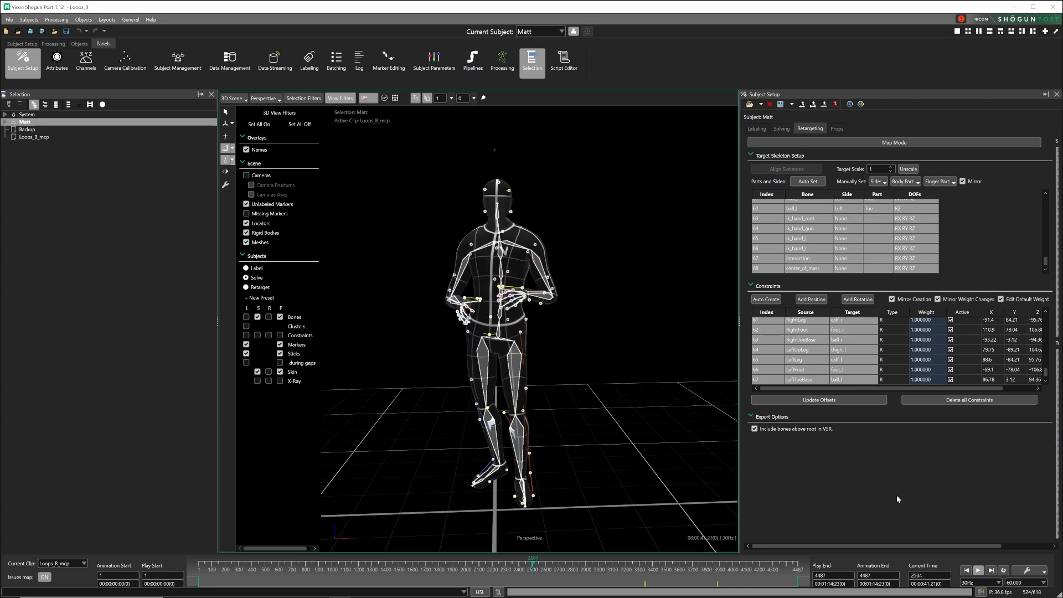
# Select the subject's whole solving skeleton from Hips down to LeftToeBaseEnd and start the export
pyautogui.scroll(-18, 107, 407)
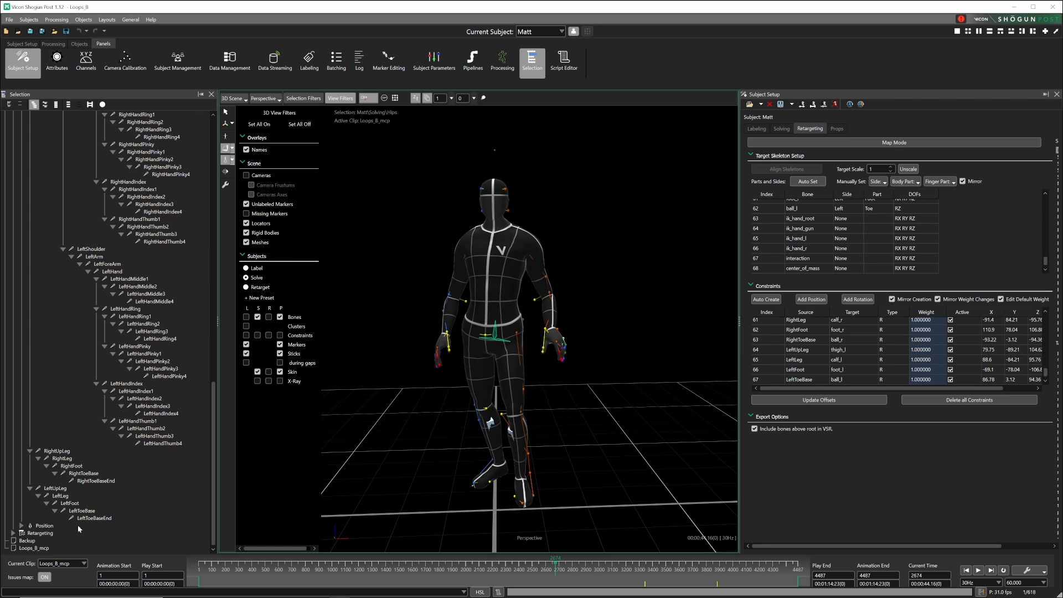
pyautogui.keyDown('shift'); pyautogui.click(100, 519); pyautogui.keyUp('shift')
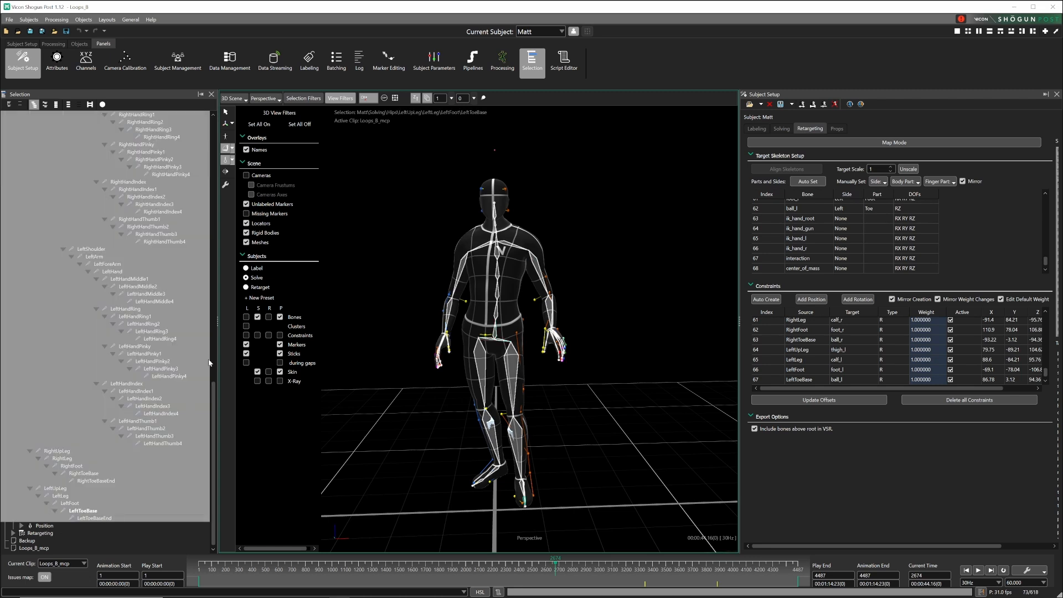
pyautogui.click(9, 20)
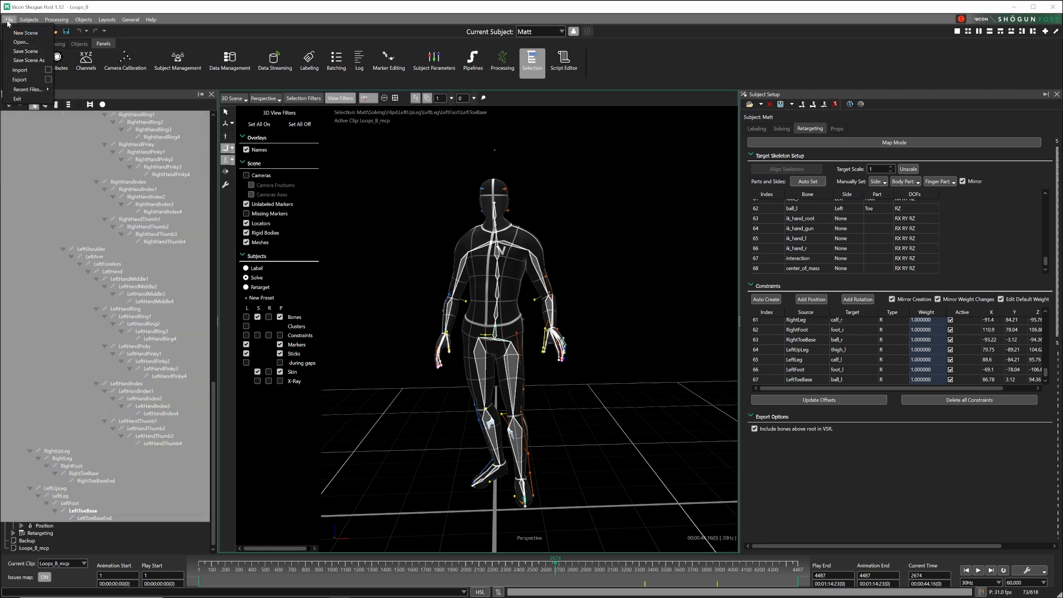
pyautogui.click(20, 79)
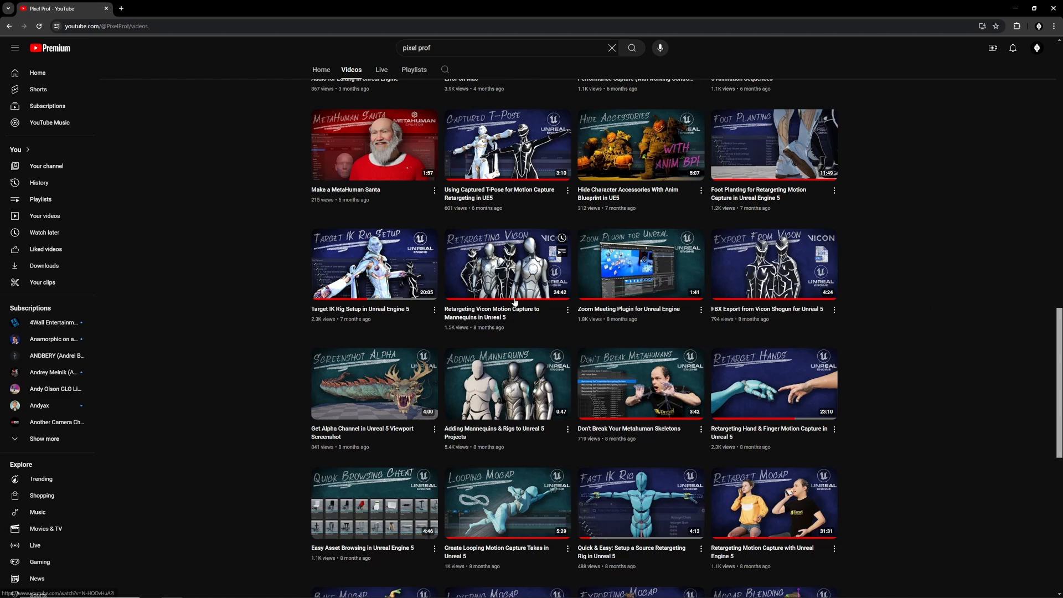
# In the browser, look over the Pixel Prof channel's retargeting videos and read the channel's About description
pyautogui.moveTo(510, 281)
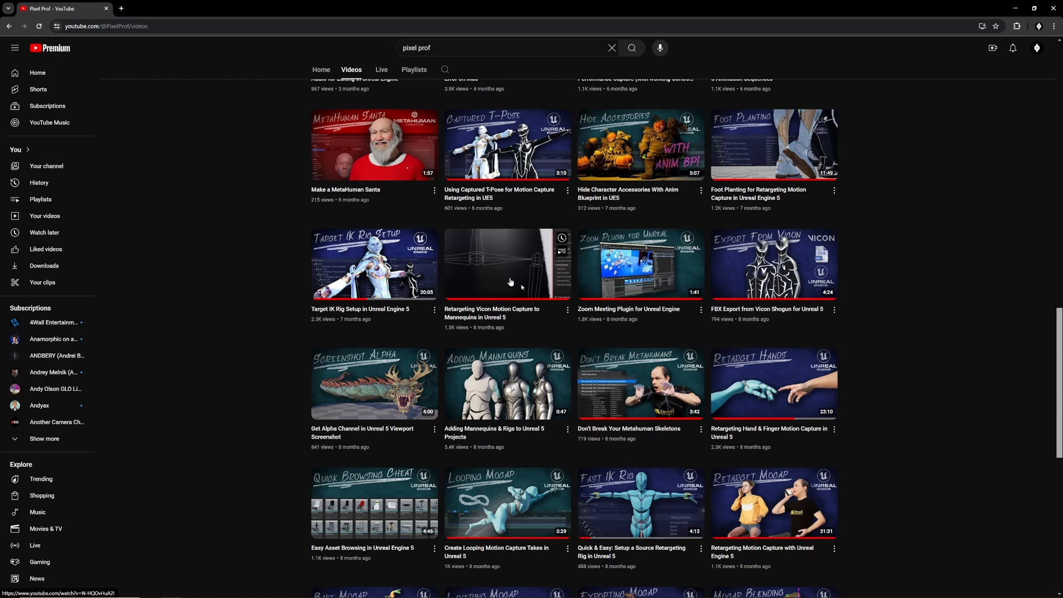
pyautogui.moveTo(347, 271)
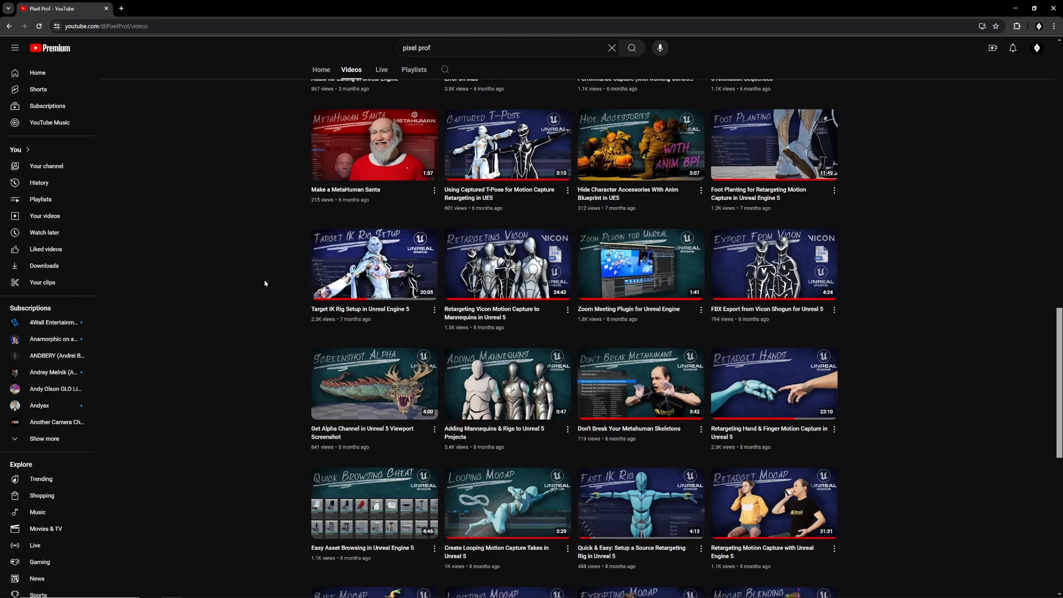
pyautogui.scroll(6, 896, 354)
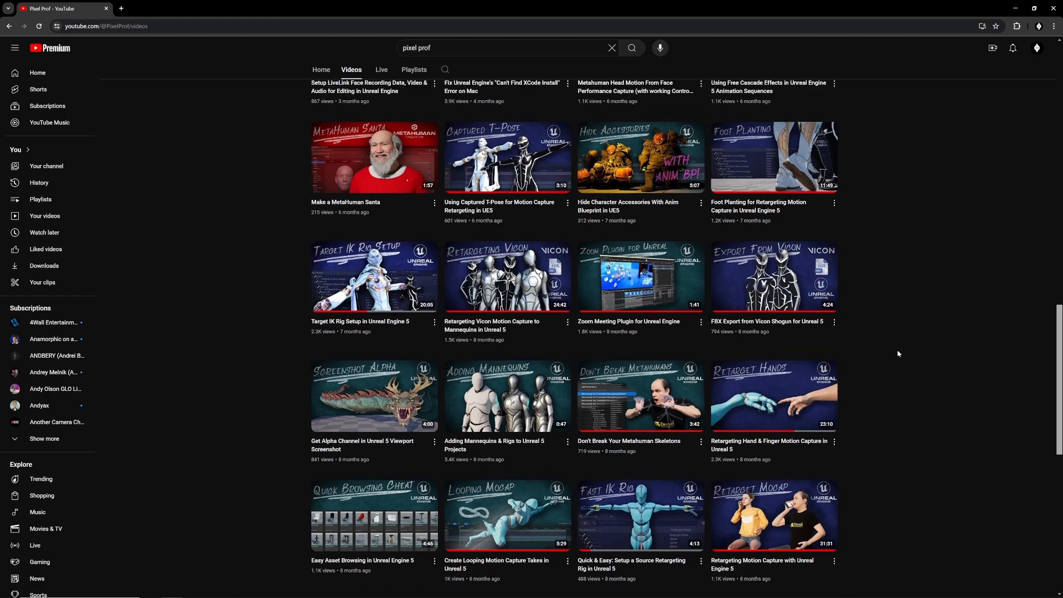
pyautogui.scroll(10, 896, 353)
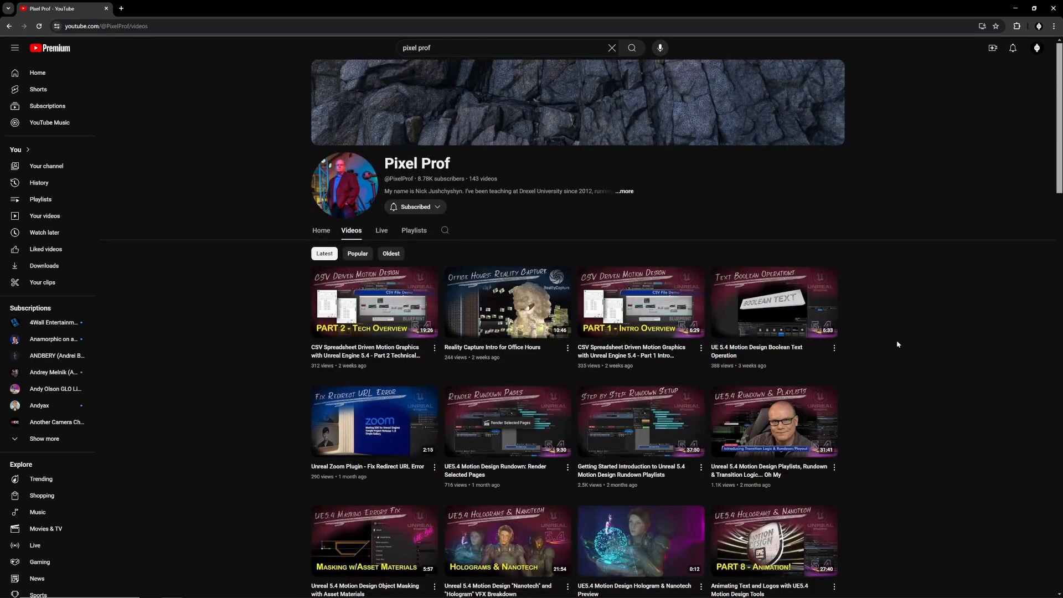
pyautogui.click(626, 192)
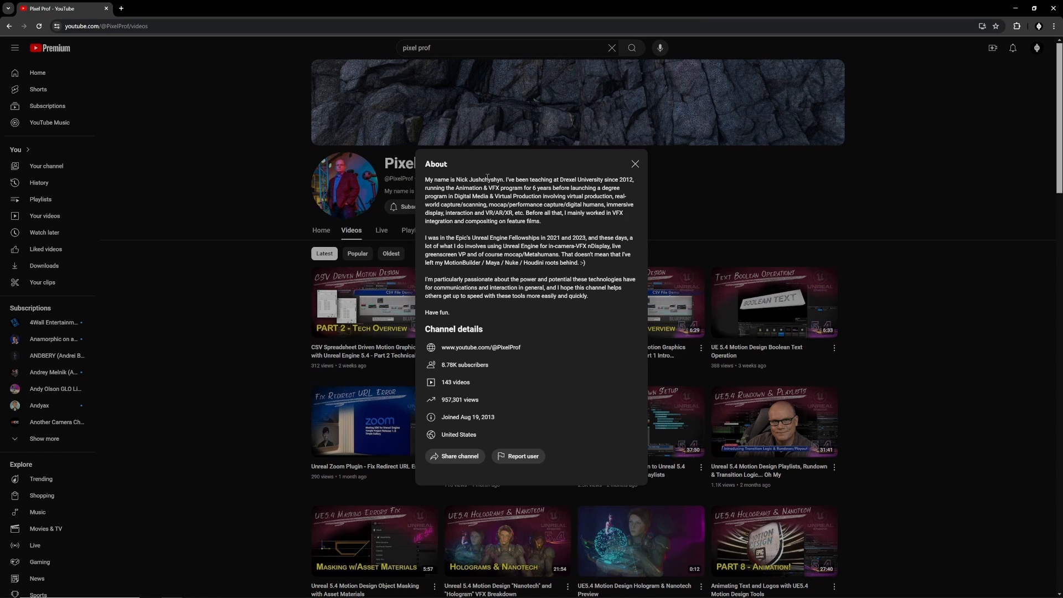
pyautogui.click(268, 287)
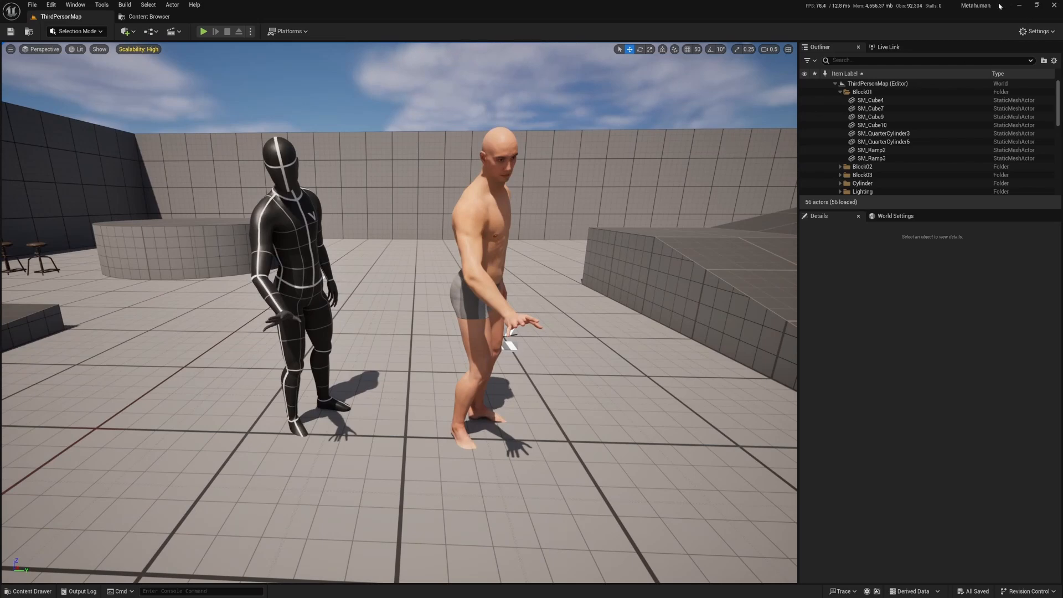
# In Unreal Editor, inspect the ViconActorFingers skeletal mesh in the Vicon/Avatar folder and its IK Rig creation option
pyautogui.moveTo(977, 8)
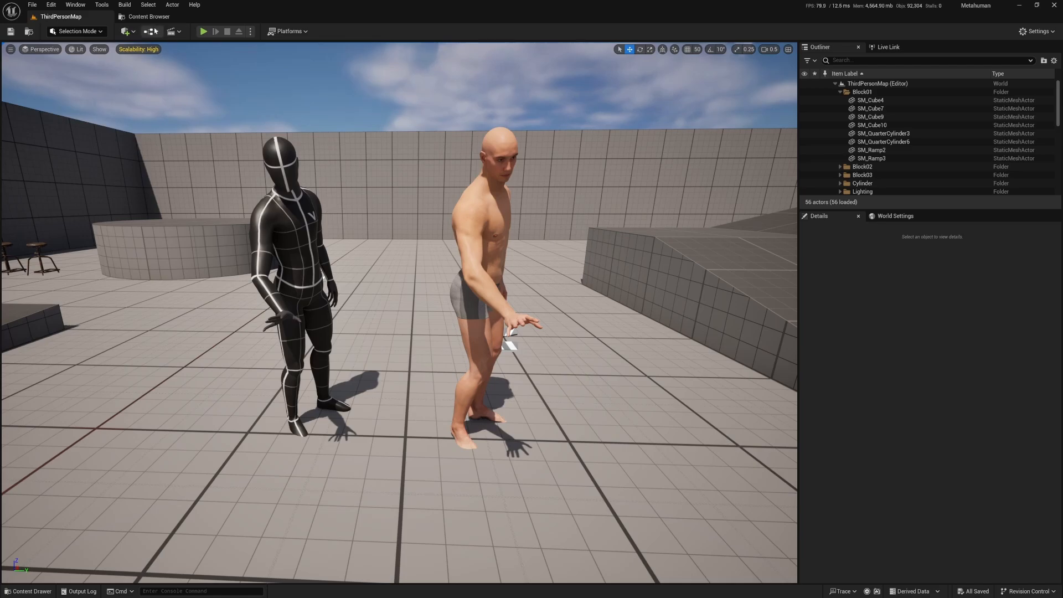
pyautogui.click(148, 17)
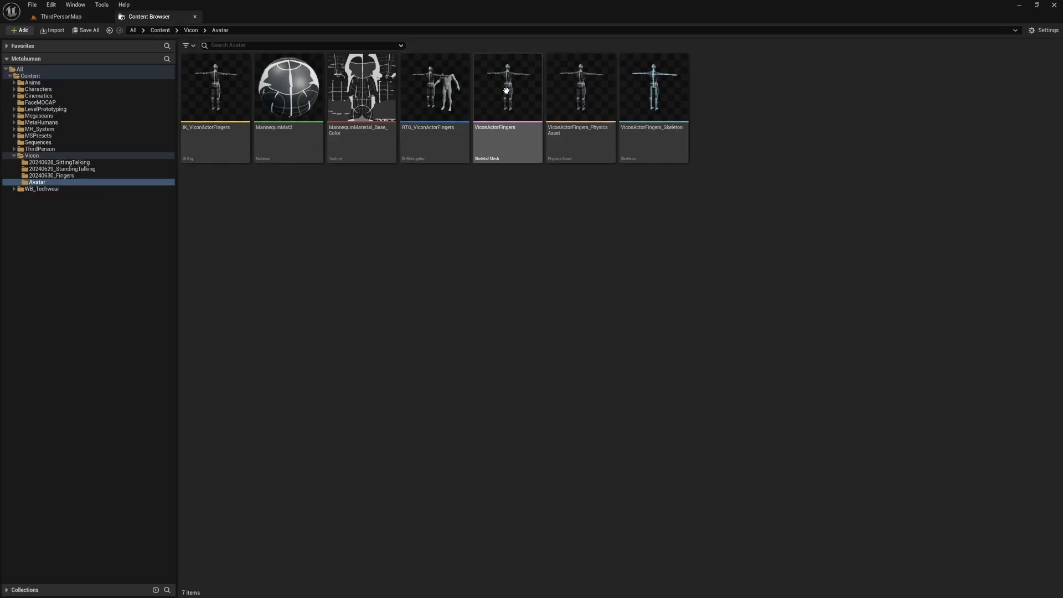
pyautogui.moveTo(505, 108)
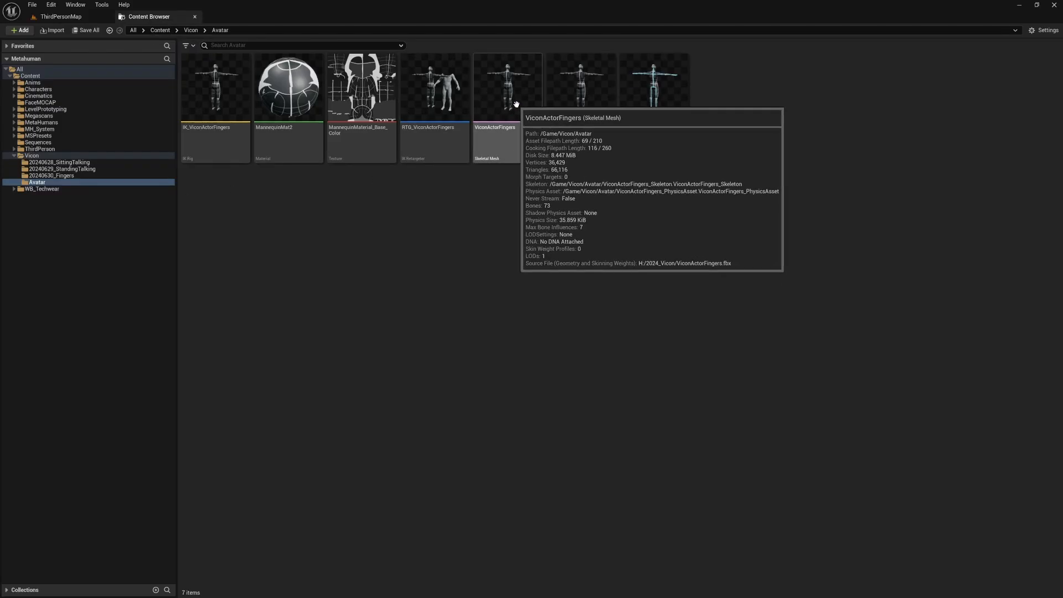
pyautogui.doubleClick(516, 105)
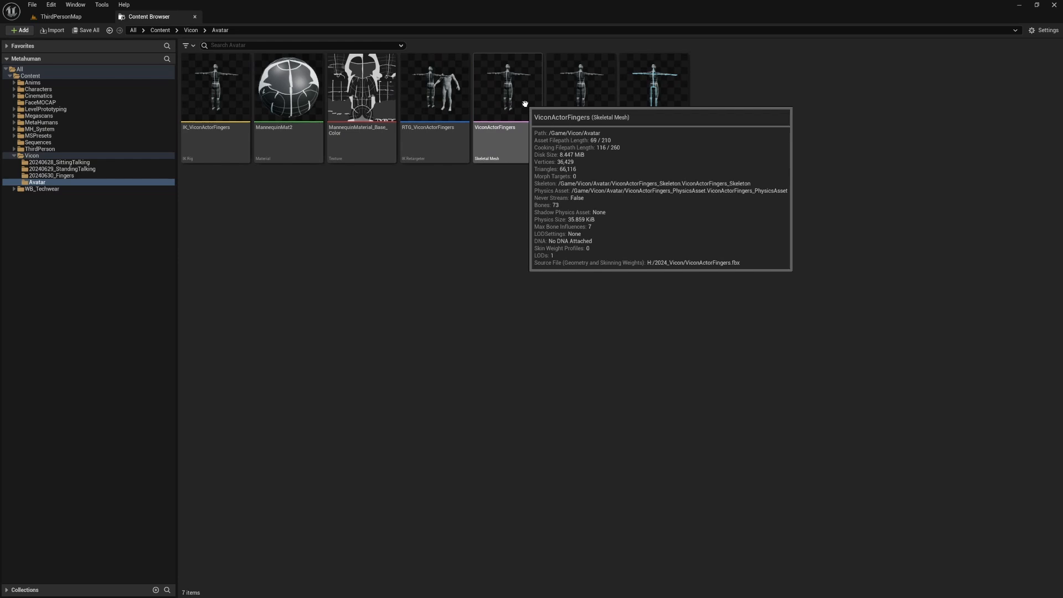
pyautogui.rightClick(524, 104)
pyautogui.moveTo(596, 145)
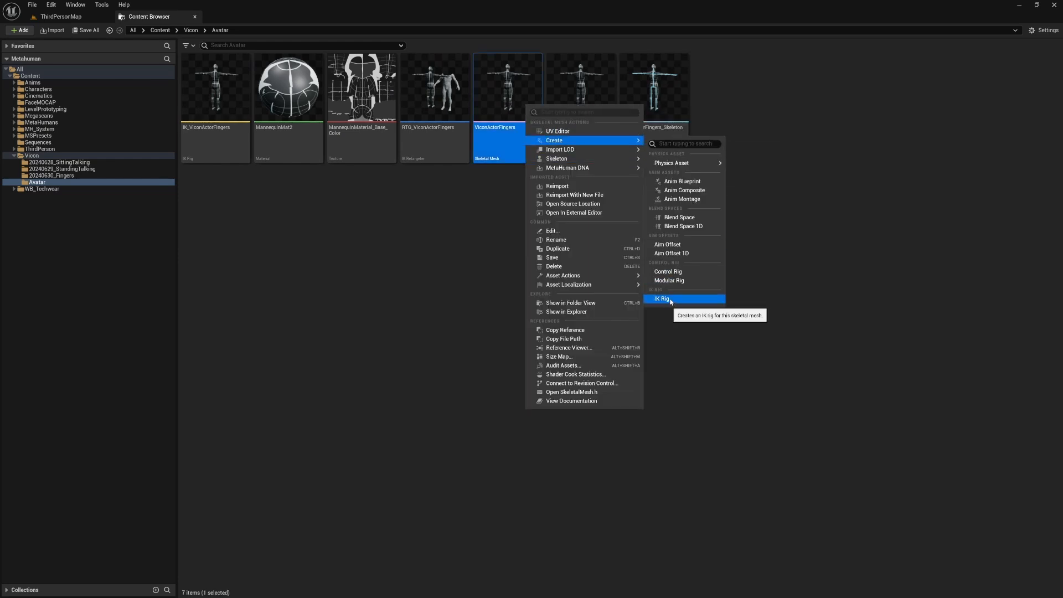
pyautogui.click(368, 247)
# Open the IK_ViconActorFingers IK rig and enlarge its bone hierarchy area
pyautogui.click(215, 98)
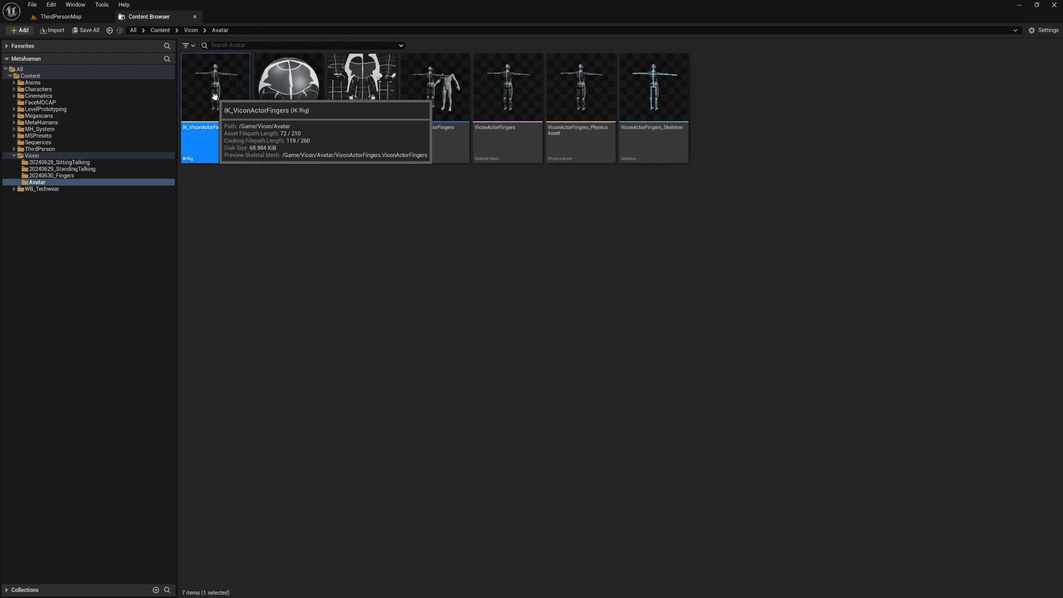
pyautogui.doubleClick(215, 98)
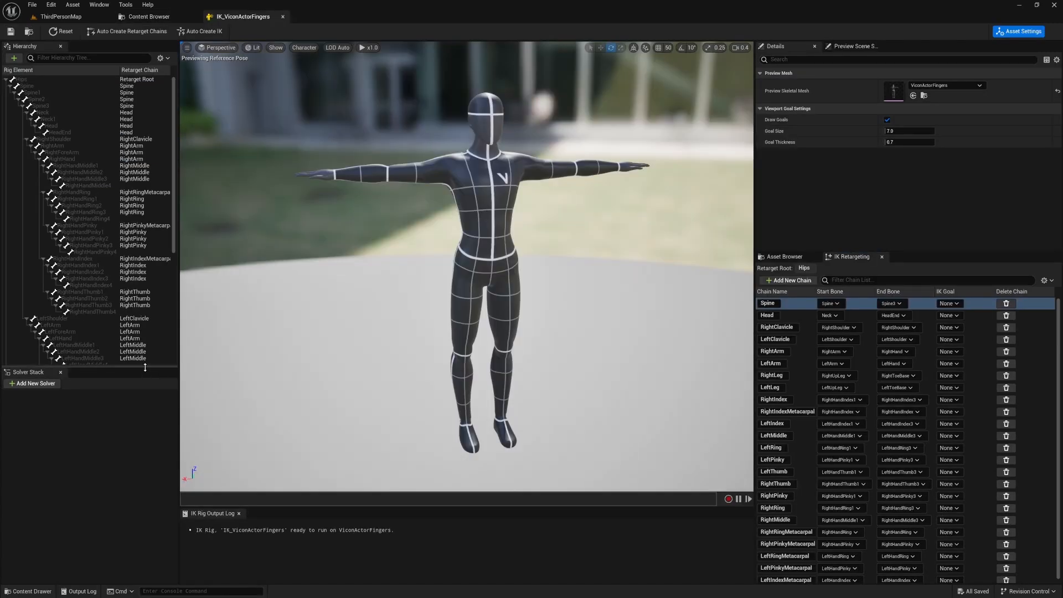
pyautogui.moveTo(147, 367); pyautogui.dragTo(147, 474)
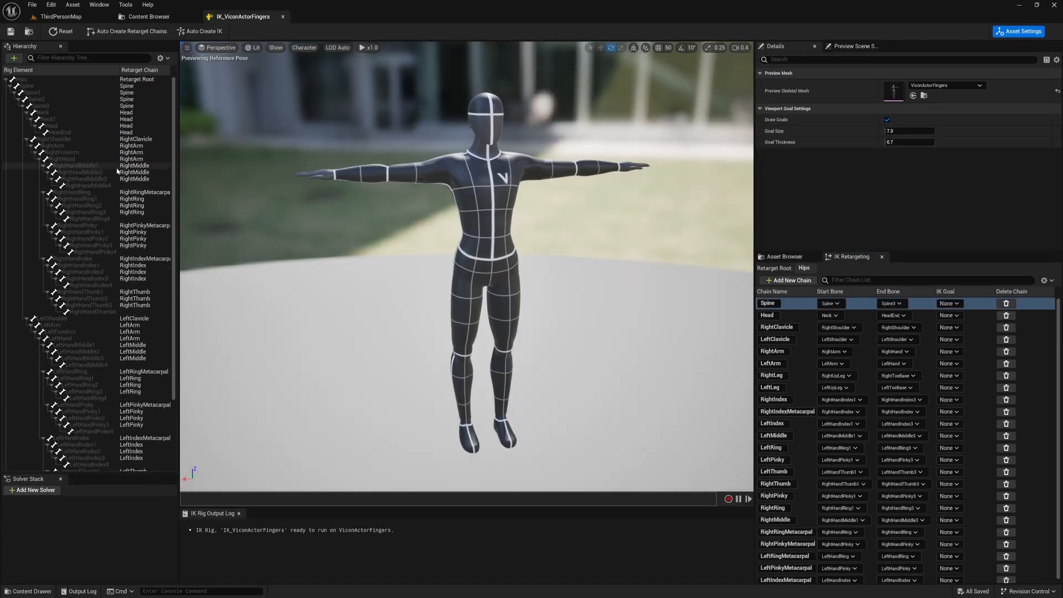
# Try to create a new retarget chain from the Spine through Spine3 bones
pyautogui.click(34, 87)
pyautogui.keyDown('shift'); pyautogui.click(50, 107); pyautogui.keyUp('shift')
pyautogui.moveTo(377, 244); pyautogui.dragTo(390, 243, button='right')
pyautogui.press('f')
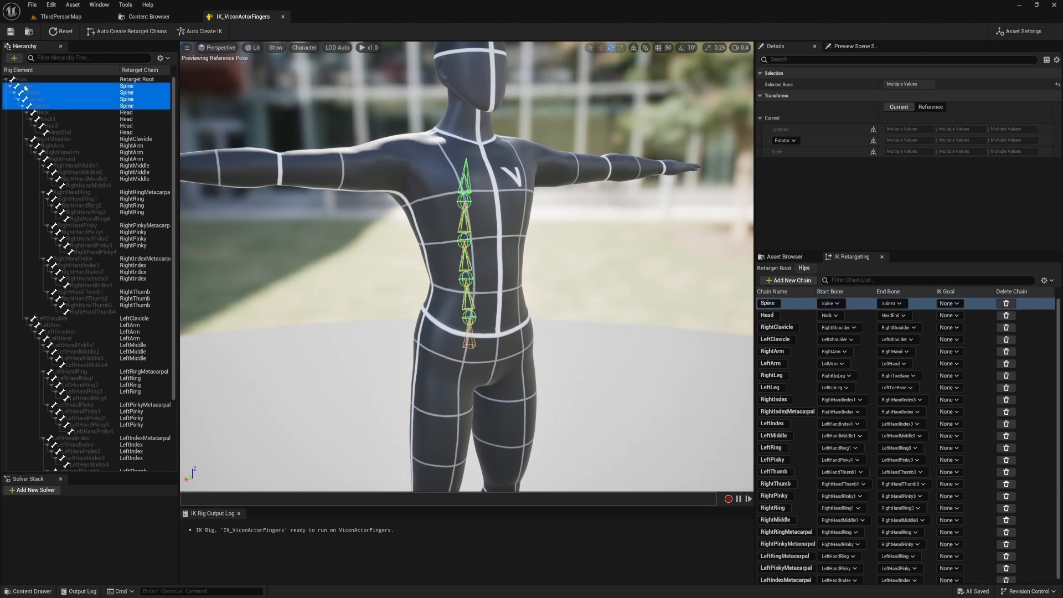
pyautogui.rightClick(24, 89)
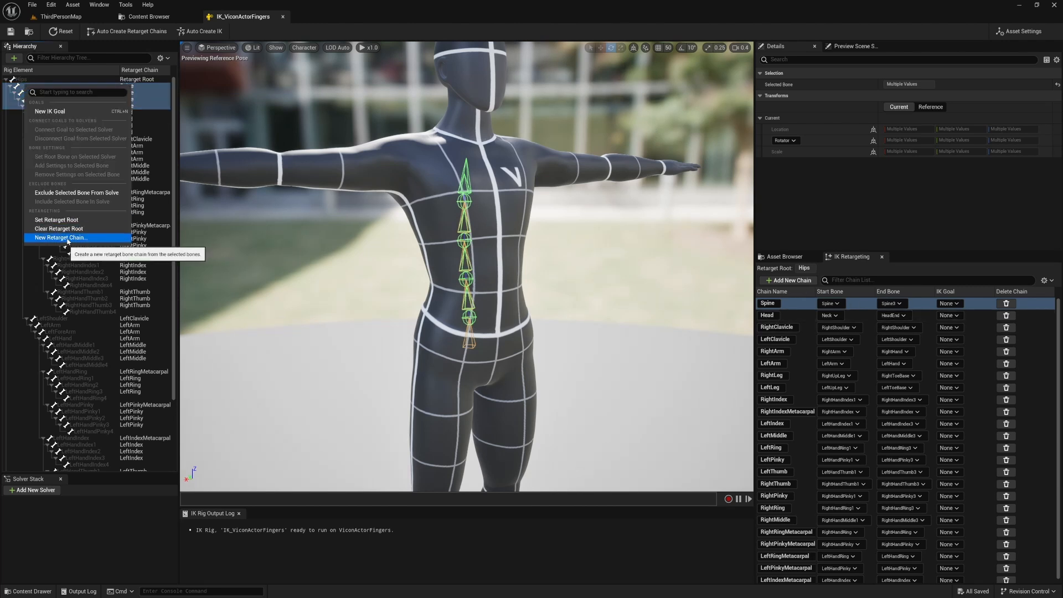
pyautogui.click(68, 240)
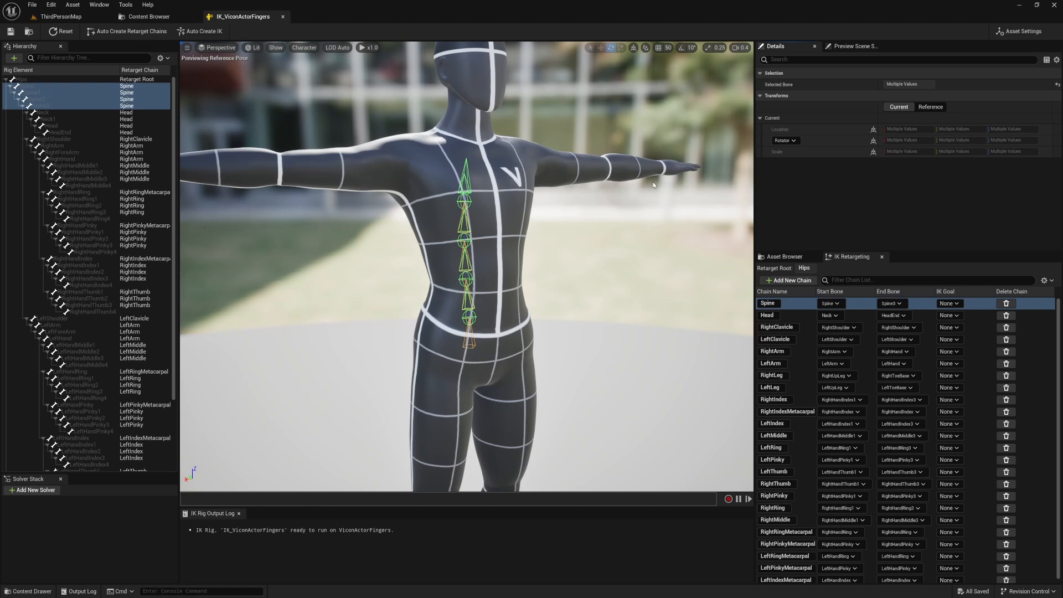
pyautogui.moveTo(579, 299)
pyautogui.mouseDown(button='right')
pyautogui.moveTo(559, 337)
pyautogui.moveTo(579, 318)
pyautogui.mouseUp(button='right')
pyautogui.scroll(-2, 847, 435)
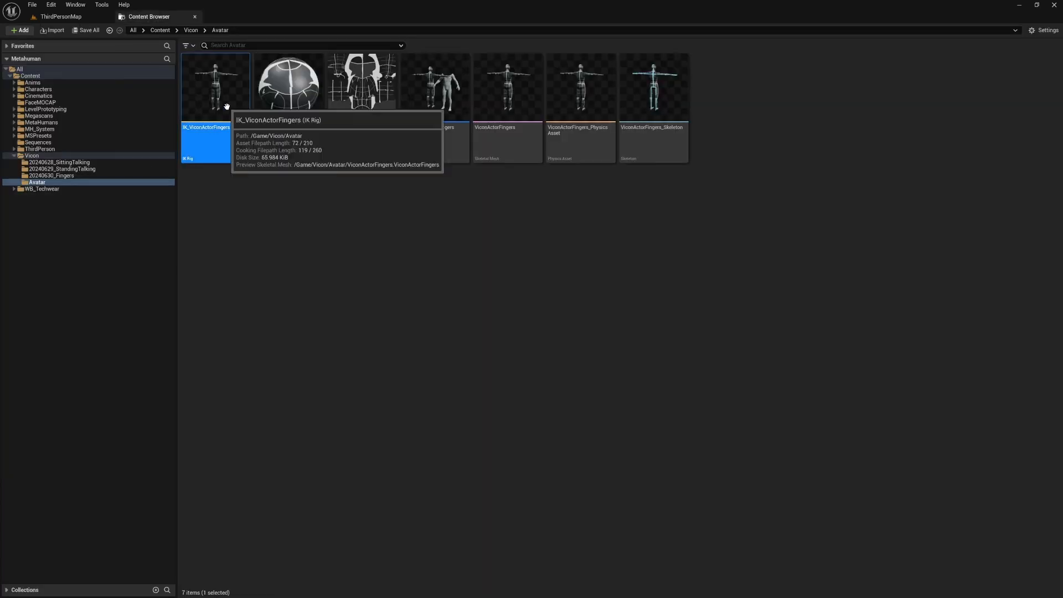
# Open the RTG_ViconActorFingers IK retargeter from the Avatar folder and enlarge its asset settings area
pyautogui.rightClick(227, 108)
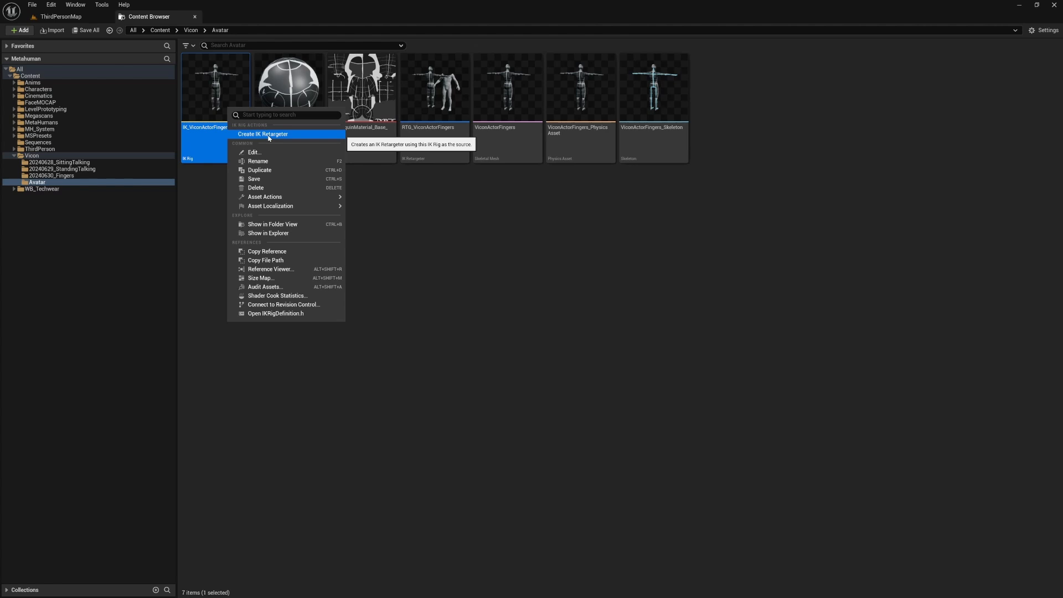
pyautogui.click(446, 135)
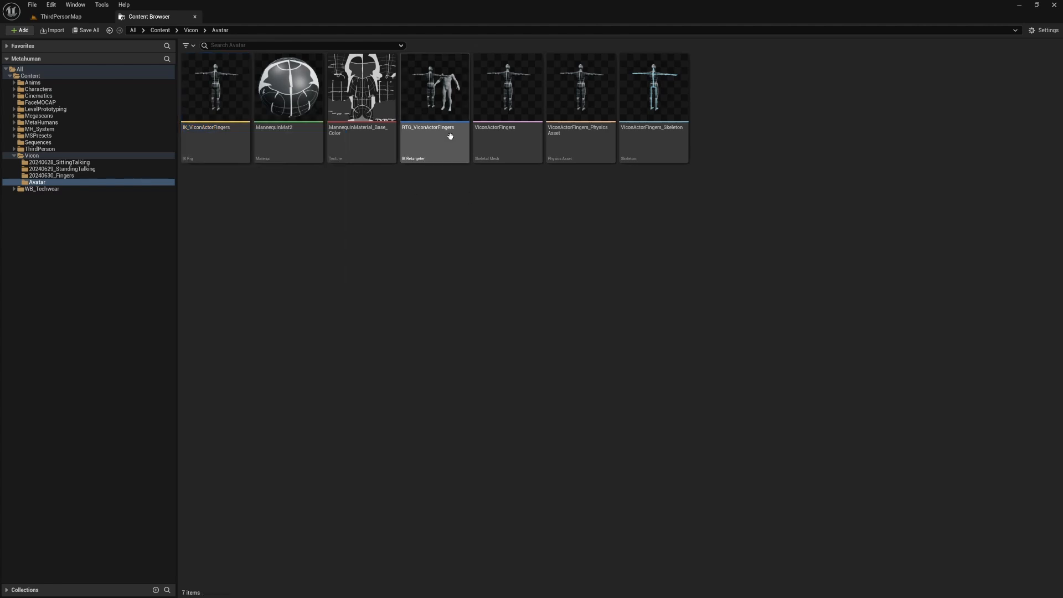
pyautogui.doubleClick(452, 108)
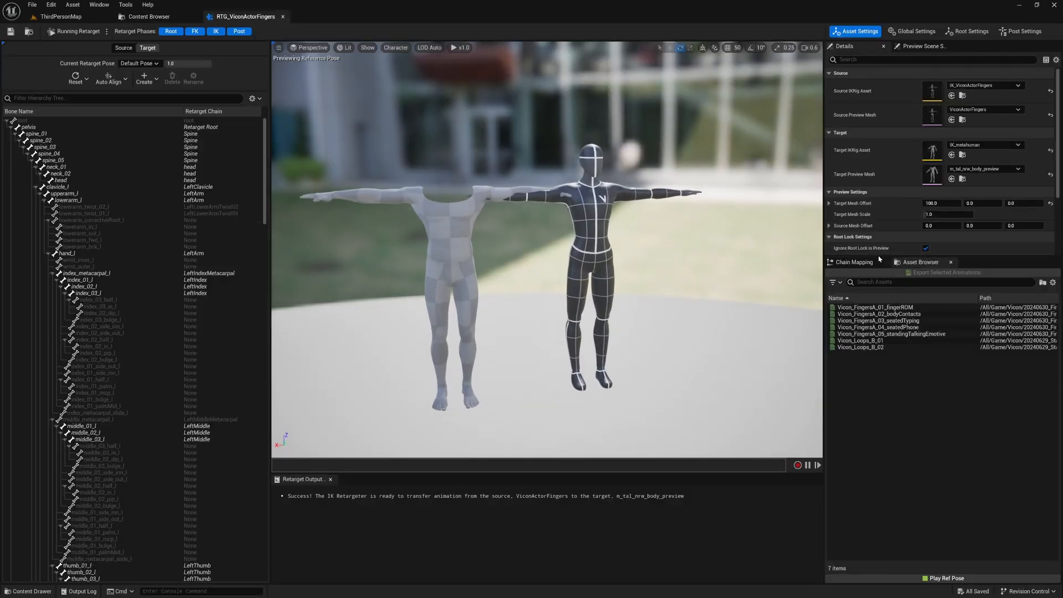
pyautogui.moveTo(883, 259); pyautogui.dragTo(884, 362)
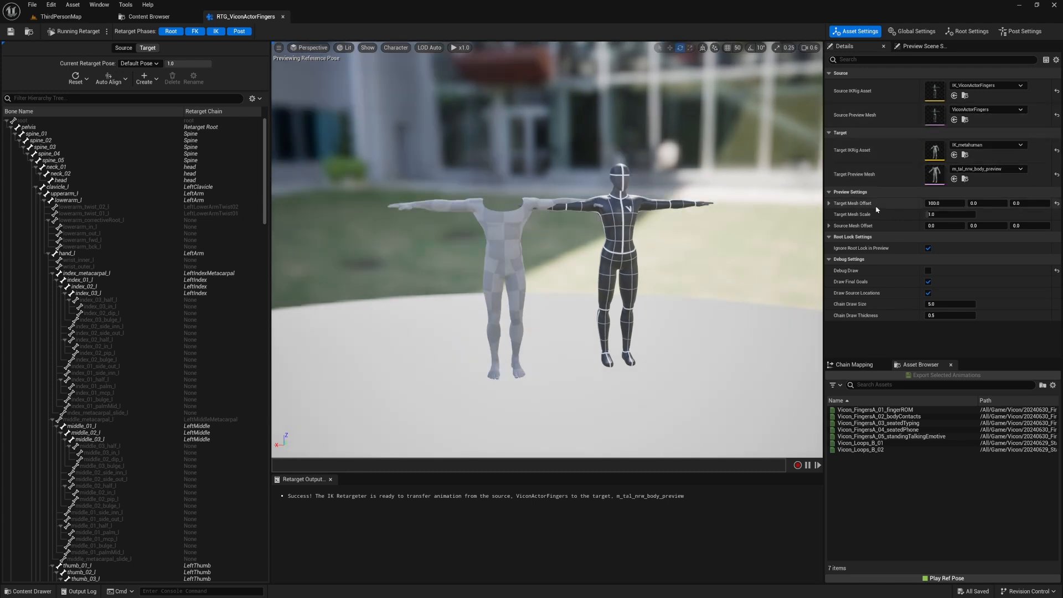
# Set the target mesh offset's X value to 0 to overlay the target on the source mesh
pyautogui.write('0')
pyautogui.press('Return')
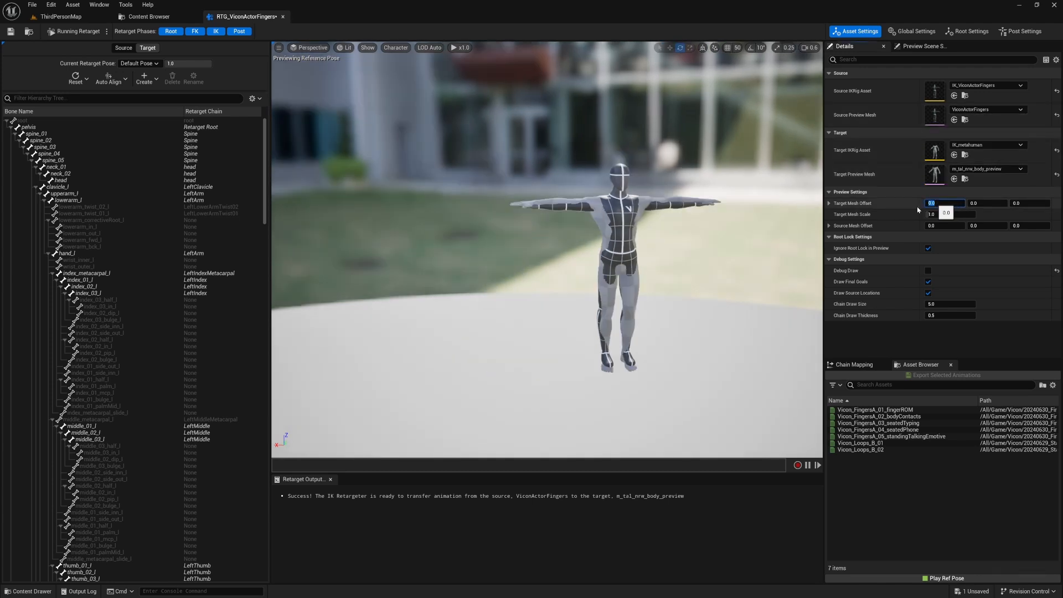
pyautogui.moveTo(687, 238); pyautogui.dragTo(712, 245, button='right')
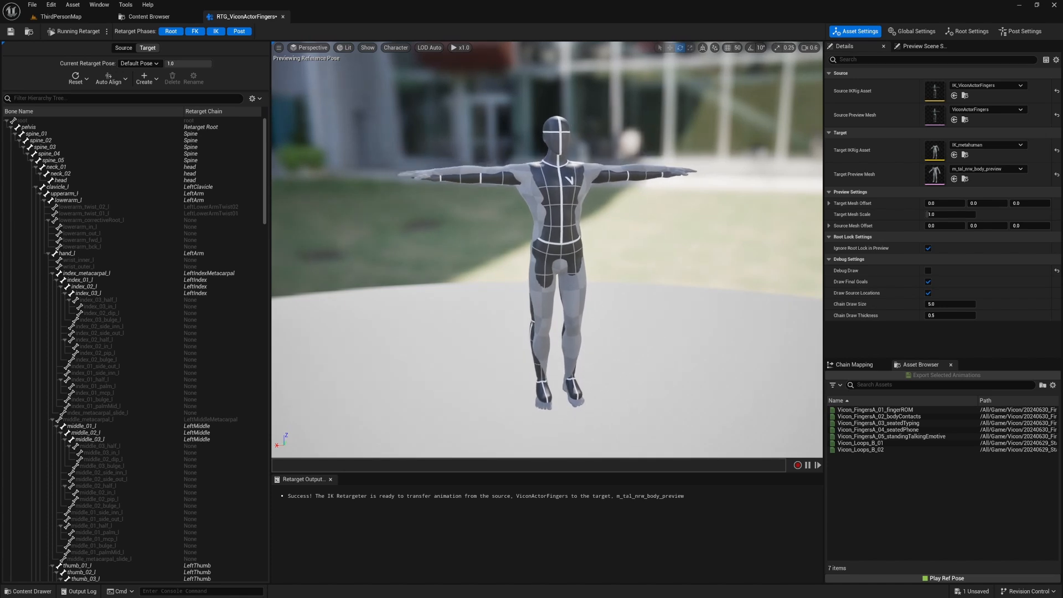
pyautogui.scroll(1, 547, 154)
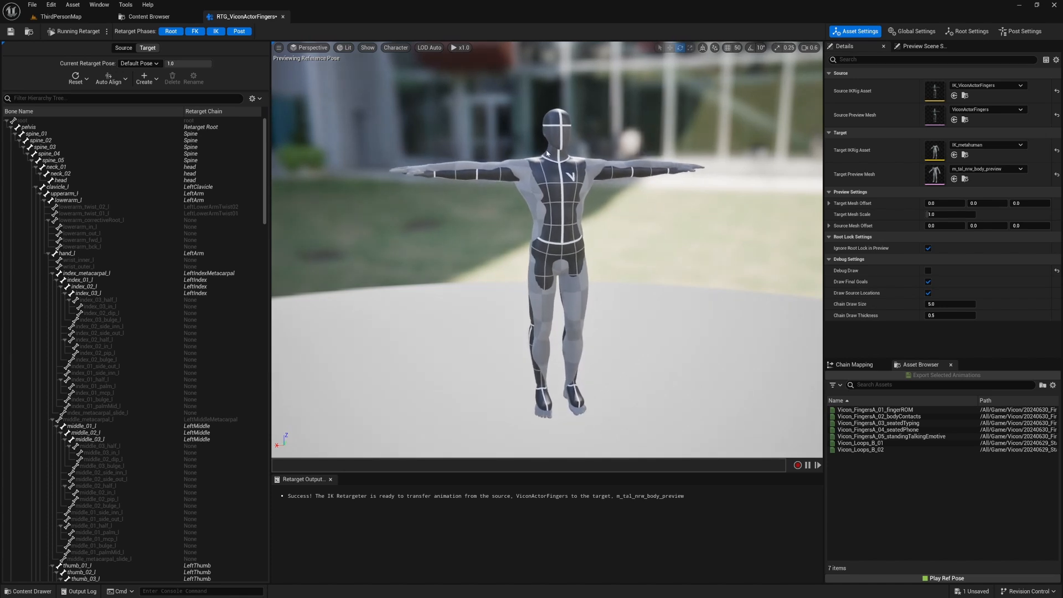
# Switch the retargeter to editing the retarget pose and examine the overlaid source and target meshes from the front
pyautogui.click(77, 32)
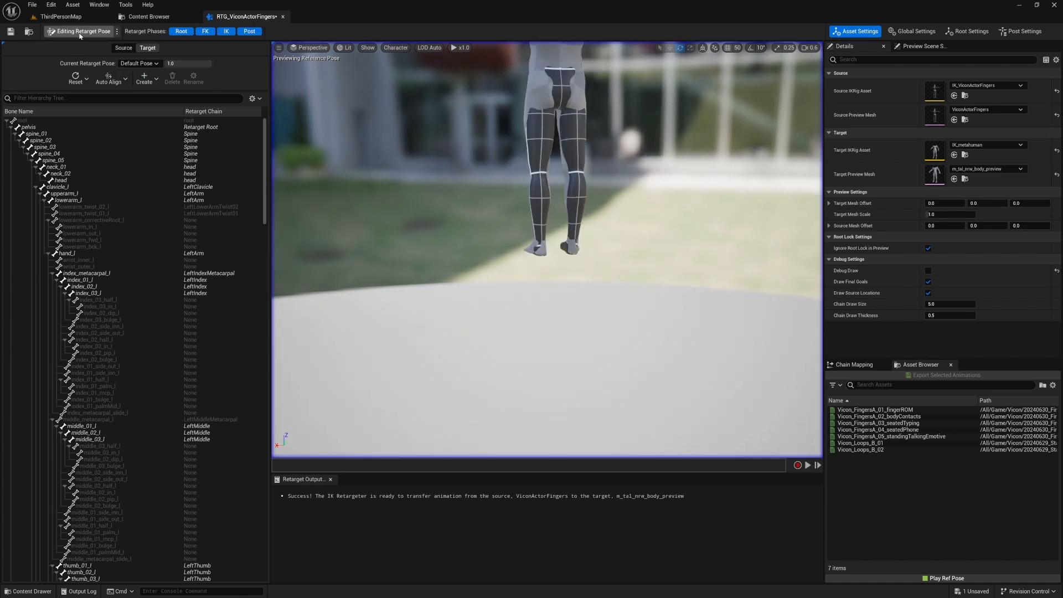
pyautogui.press('a')
pyautogui.moveTo(570, 157); pyautogui.dragTo(755, 157, button='right')
pyautogui.press('e')
pyautogui.scroll(-1, 569, 157)
pyautogui.press('a')
pyautogui.scroll(-2, 569, 158)
pyautogui.press('q')
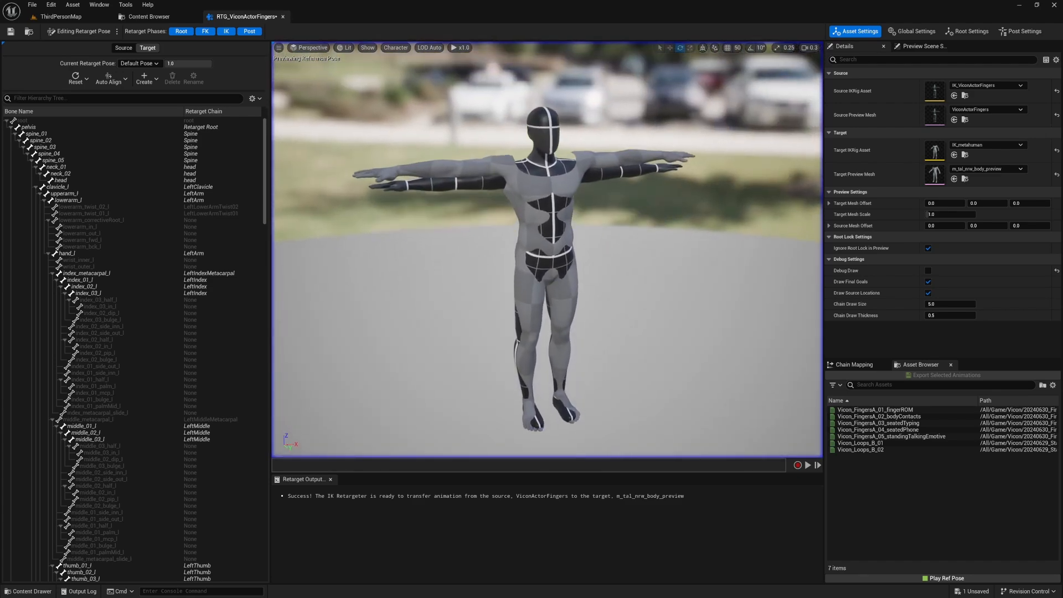
pyautogui.moveTo(391, 74); pyautogui.dragTo(373, 59, button='right')
pyautogui.press('w')
pyautogui.press('s')
pyautogui.press('d')
pyautogui.press('a')
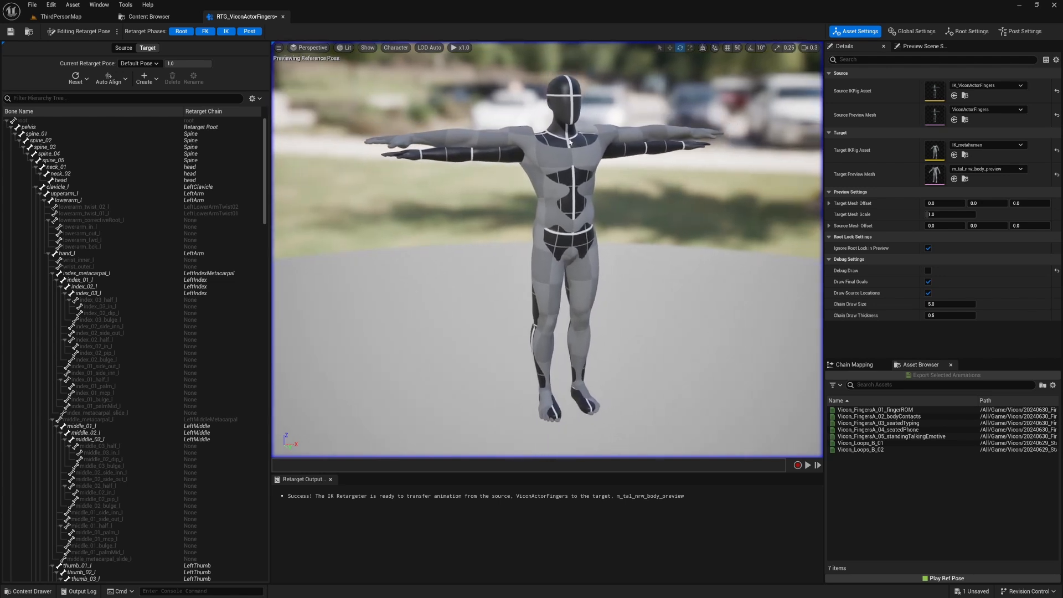
# Show the source skeleton's bone hierarchy and look at its pose against the target mesh
pyautogui.click(124, 49)
pyautogui.moveTo(520, 170); pyautogui.dragTo(527, 172, button='right')
pyautogui.press('a')
pyautogui.press('e')
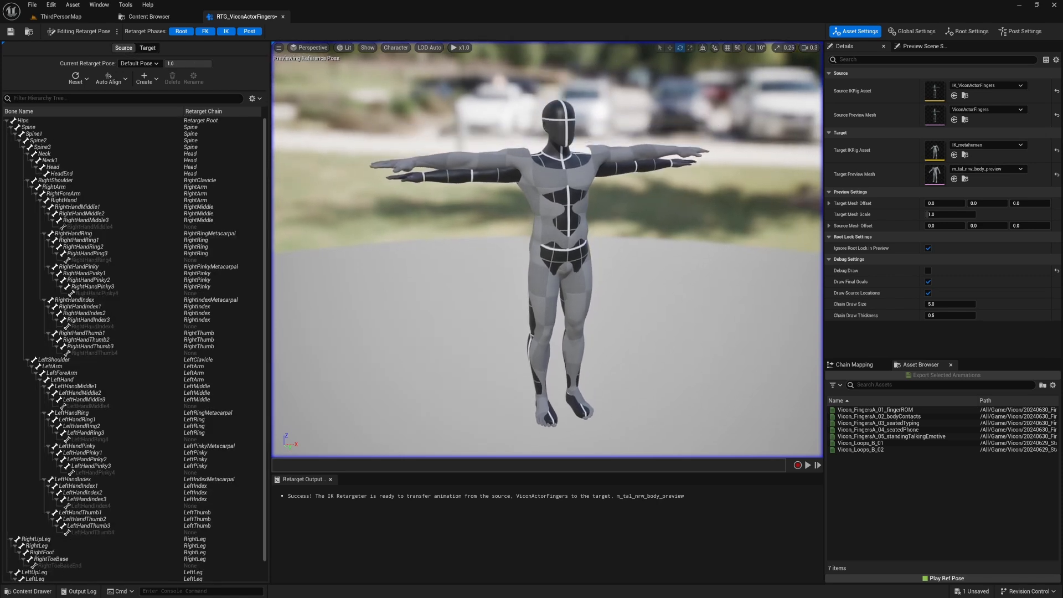
pyautogui.moveTo(309, 114); pyautogui.dragTo(309, 114, button='right')
pyautogui.press('w')
# Return to the target skeleton and examine how its arms line up with the source mesh's arms
pyautogui.click(147, 48)
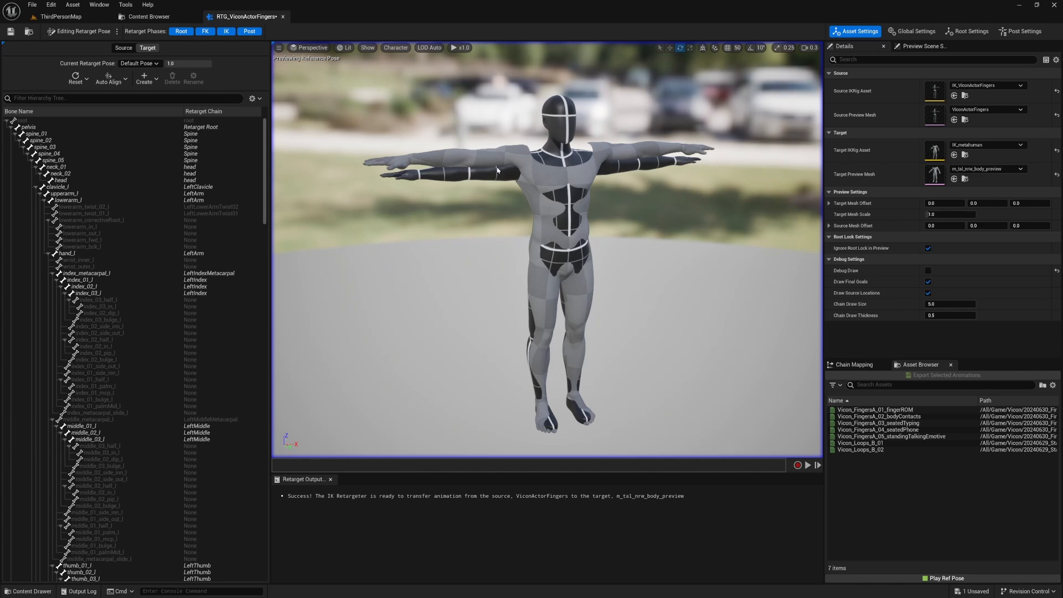
pyautogui.press('s')
pyautogui.moveTo(553, 171); pyautogui.dragTo(583, 179, button='right')
pyautogui.press('w')
pyautogui.press('s')
pyautogui.press('w')
pyautogui.press('s')
pyautogui.press('s')
pyautogui.press('s')
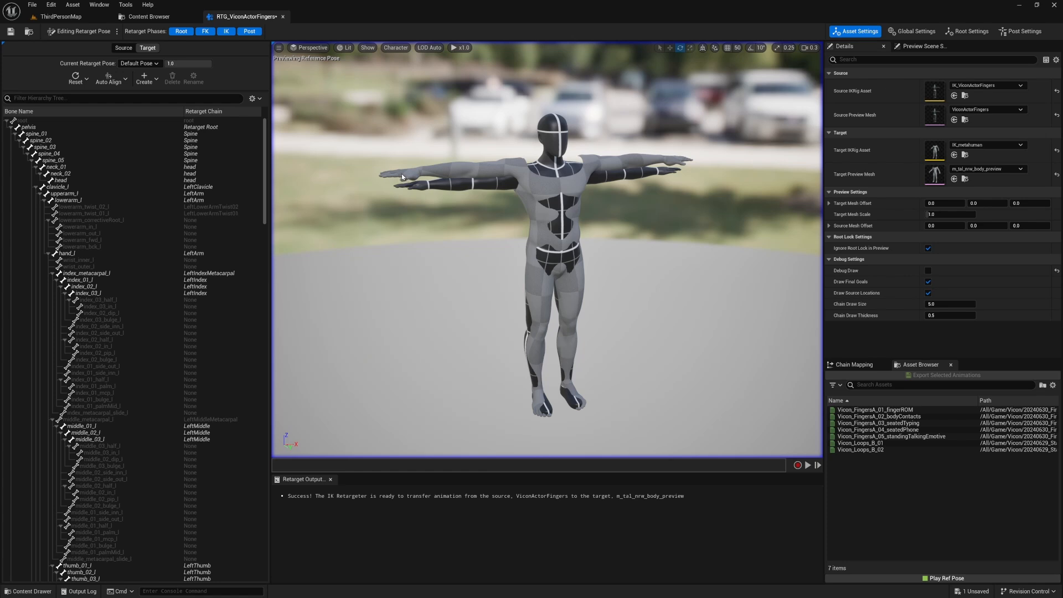
# Set the target's upperarm_l bone to a Y rotation offset of 0° in the retarget pose
pyautogui.moveTo(539, 374); pyautogui.dragTo(540, 374, button='middle')
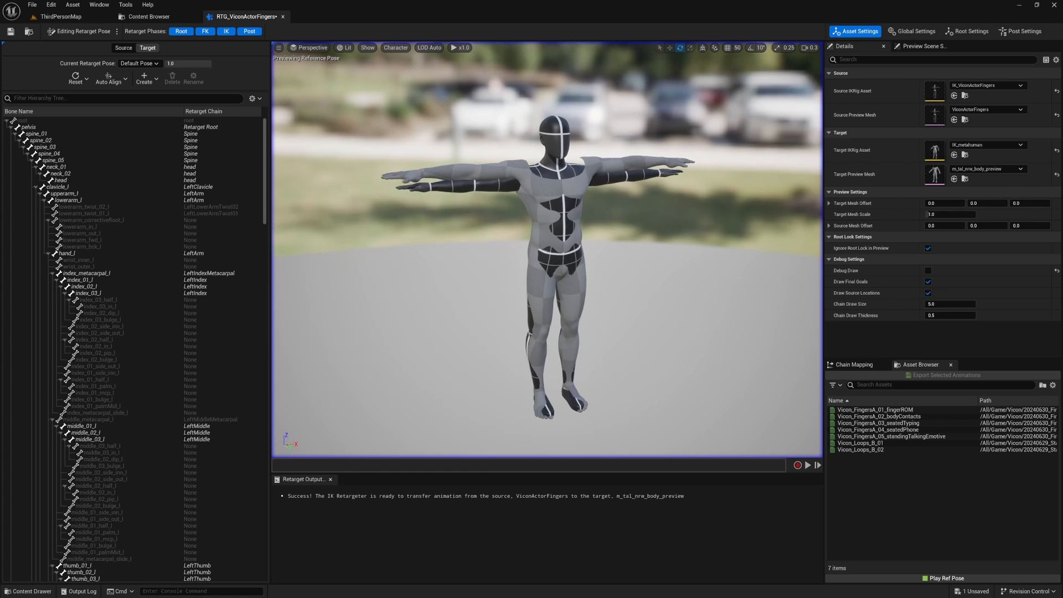
pyautogui.press('e')
pyautogui.moveTo(577, 244); pyautogui.dragTo(577, 243, button='right')
pyautogui.press('q')
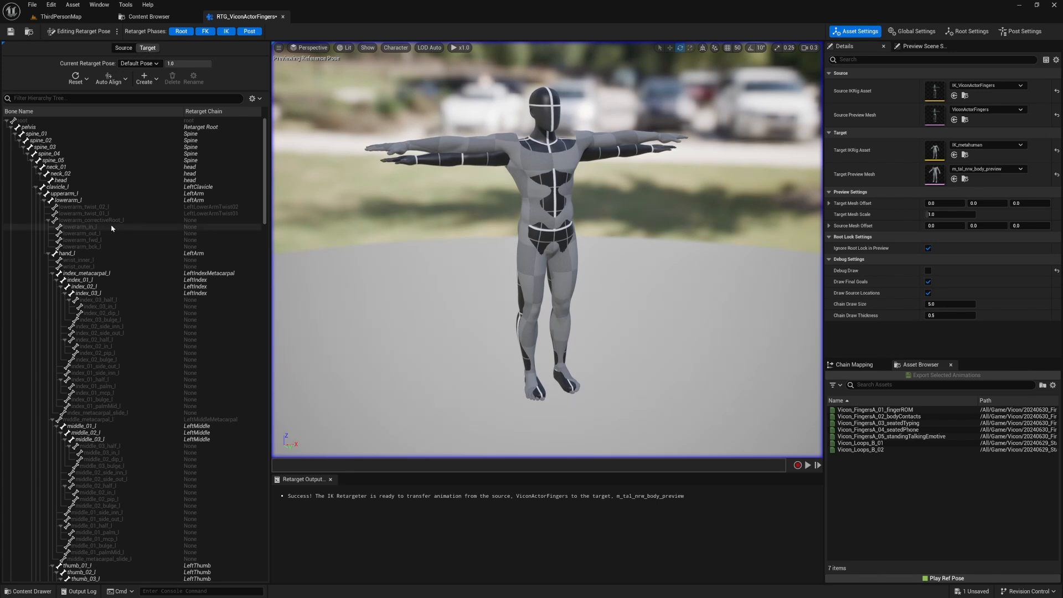
pyautogui.click(77, 195)
pyautogui.moveTo(498, 227); pyautogui.dragTo(481, 224, button='right')
pyautogui.press('w')
pyautogui.press('e')
pyautogui.press('w')
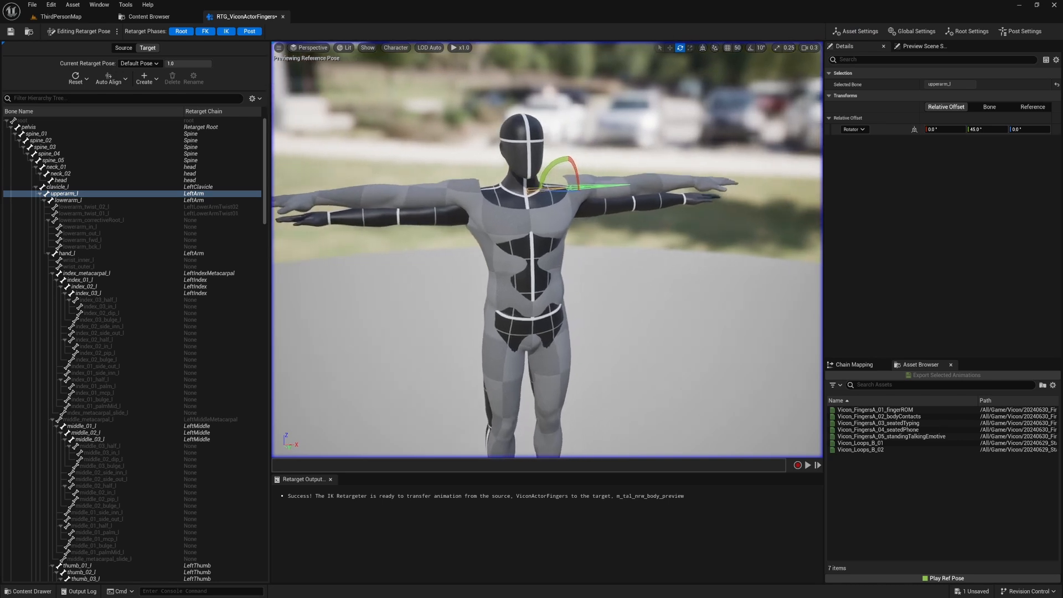
pyautogui.click(987, 131)
pyautogui.write('0')
pyautogui.press('Return')
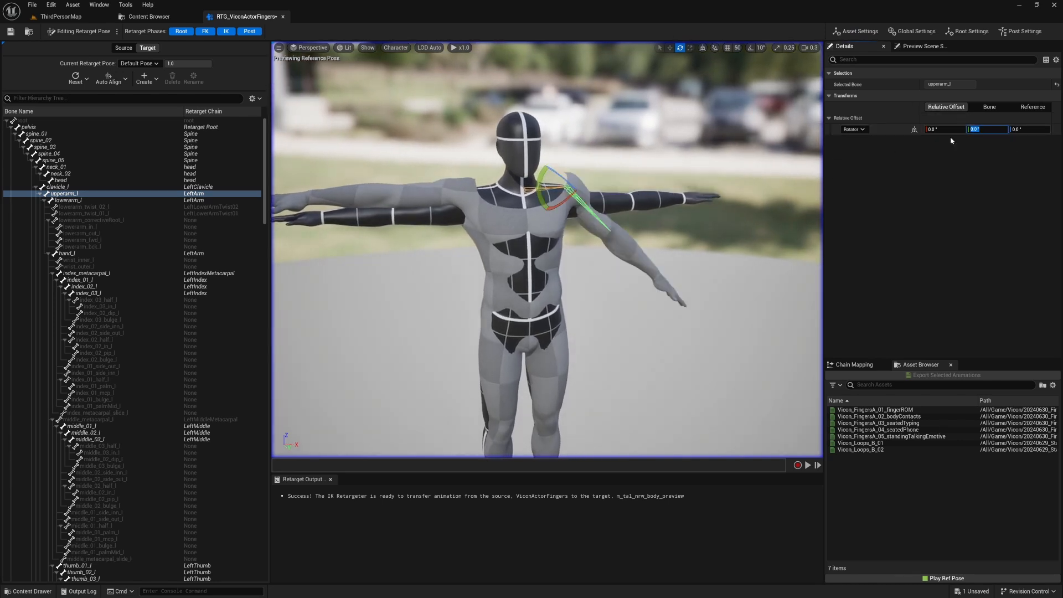
# Restore the upperarm_l bone's Y rotation offset to 45° so the arm matches the source's T-pose
pyautogui.press('Return')
pyautogui.press('s')
pyautogui.moveTo(651, 207); pyautogui.dragTo(645, 208, button='right')
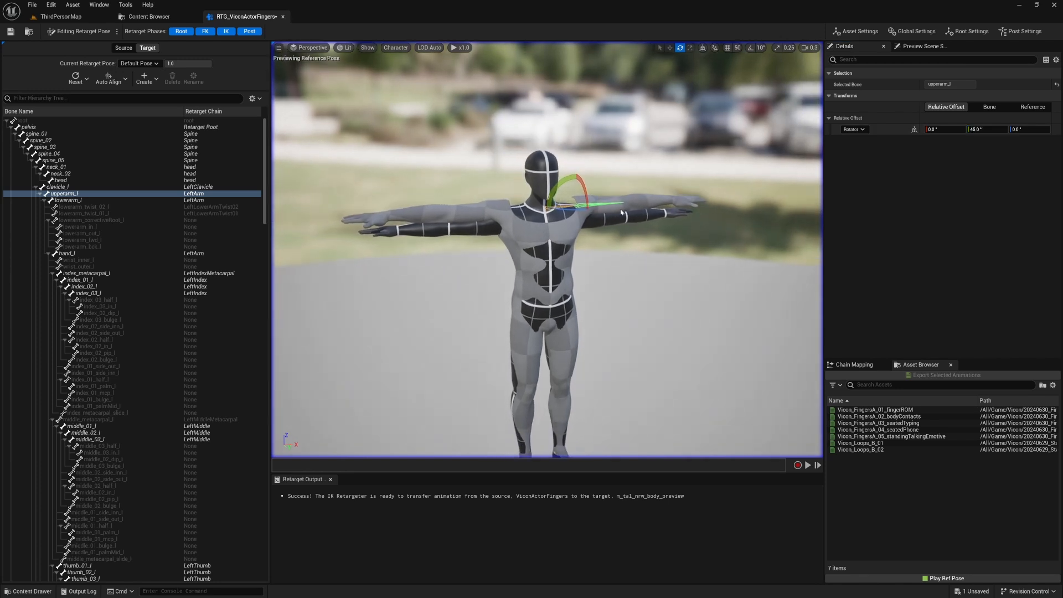
# Preview the Vicon_FingersA_02_bodyContacts animation on the overlaid meshes and pause it to examine the retargeted body
pyautogui.click(879, 416)
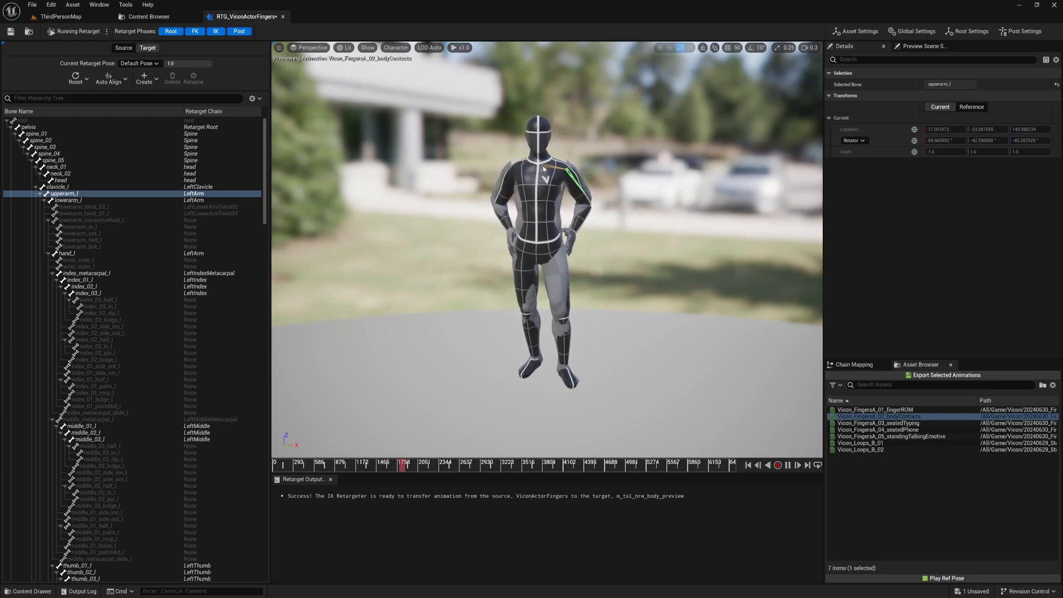
pyautogui.click(788, 465)
pyautogui.moveTo(532, 249); pyautogui.dragTo(618, 247, button='middle')
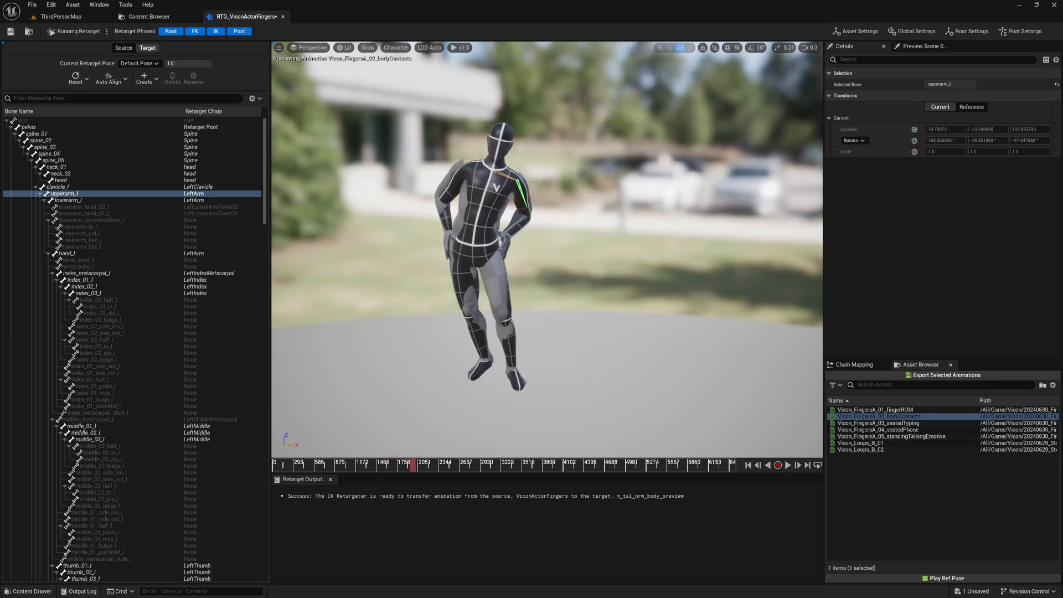
pyautogui.moveTo(503, 286)
pyautogui.keyDown('alt'); pyautogui.mouseDown(button='right')
pyautogui.moveTo(519, 286)
pyautogui.moveTo(504, 286)
pyautogui.mouseUp(button='right'); pyautogui.keyUp('alt')
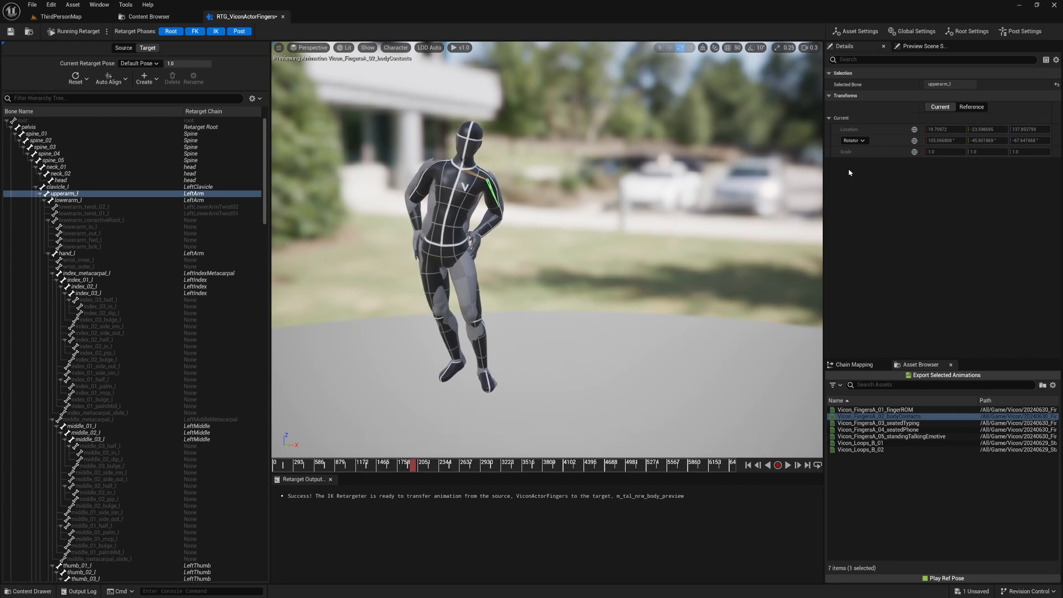
# Set the target mesh offset's X value to 100 to place the target beside the source mesh
pyautogui.click(856, 31)
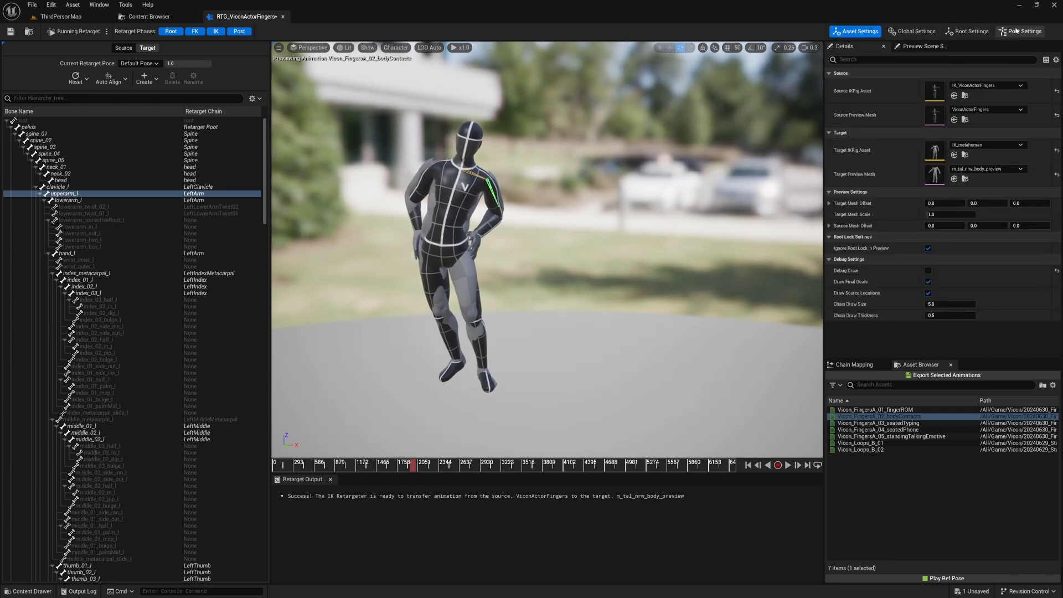
pyautogui.click(945, 202)
pyautogui.write('100')
pyautogui.press('Return')
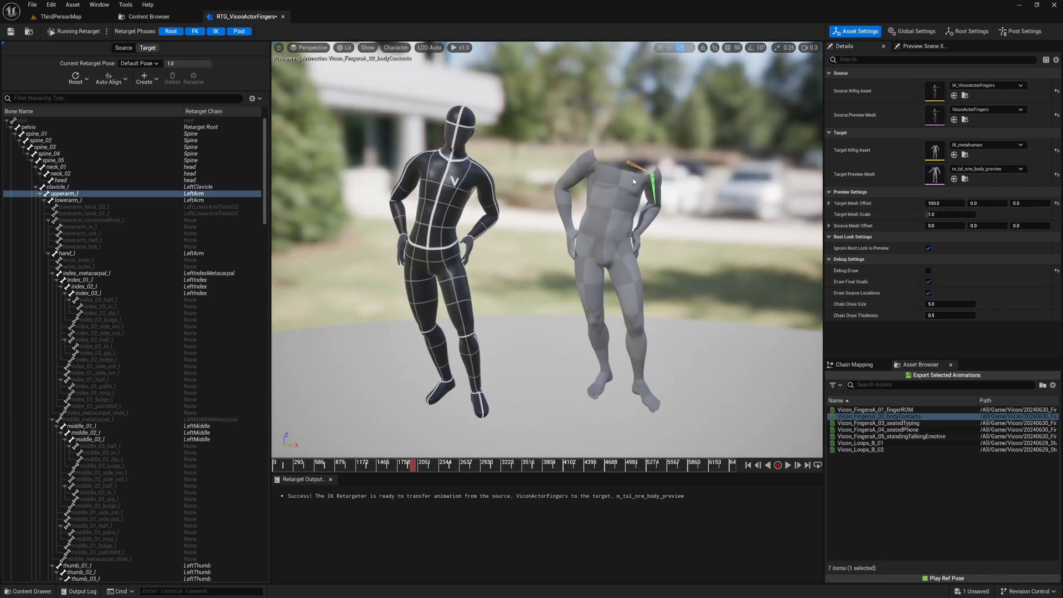
# Scrub the body contacts animation through its crossed-arm poses and compare the running retarget with the retarget pose
pyautogui.moveTo(418, 472); pyautogui.dragTo(600, 464)
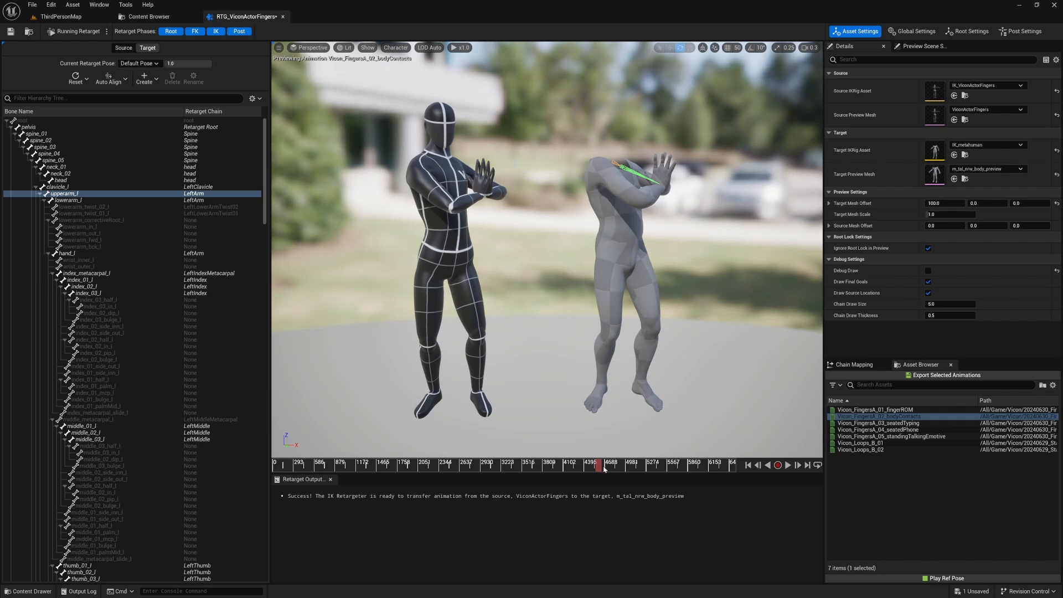
pyautogui.moveTo(603, 468); pyautogui.dragTo(579, 471)
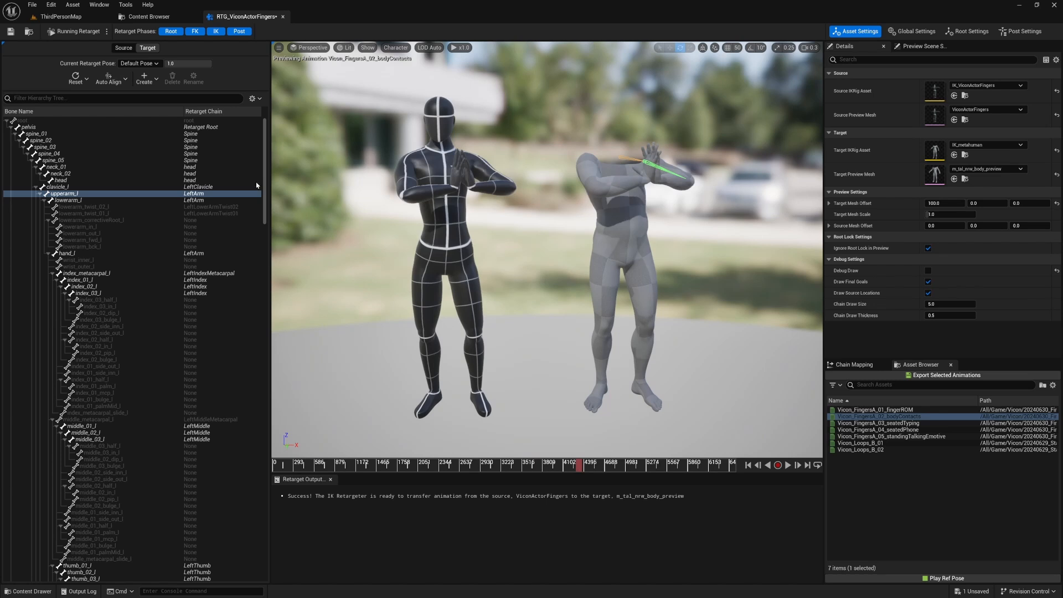
pyautogui.click(76, 33)
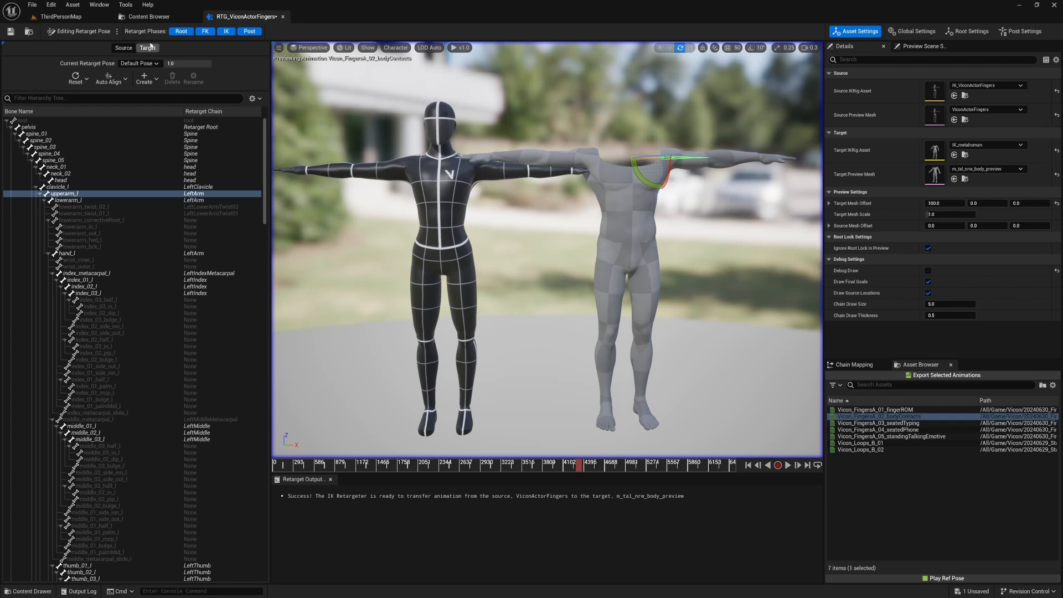
pyautogui.click(86, 32)
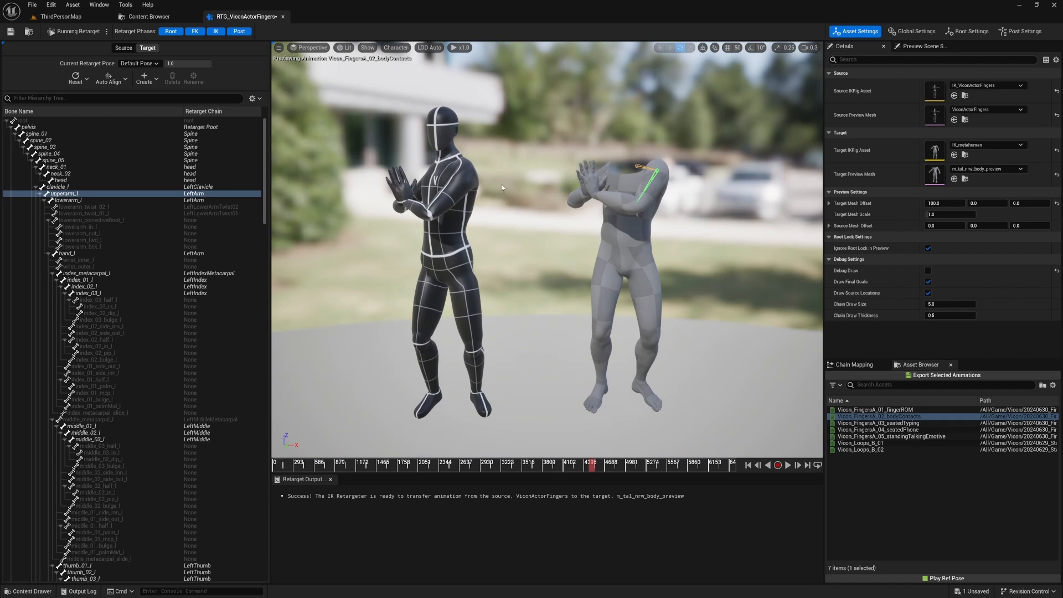
pyautogui.click(77, 34)
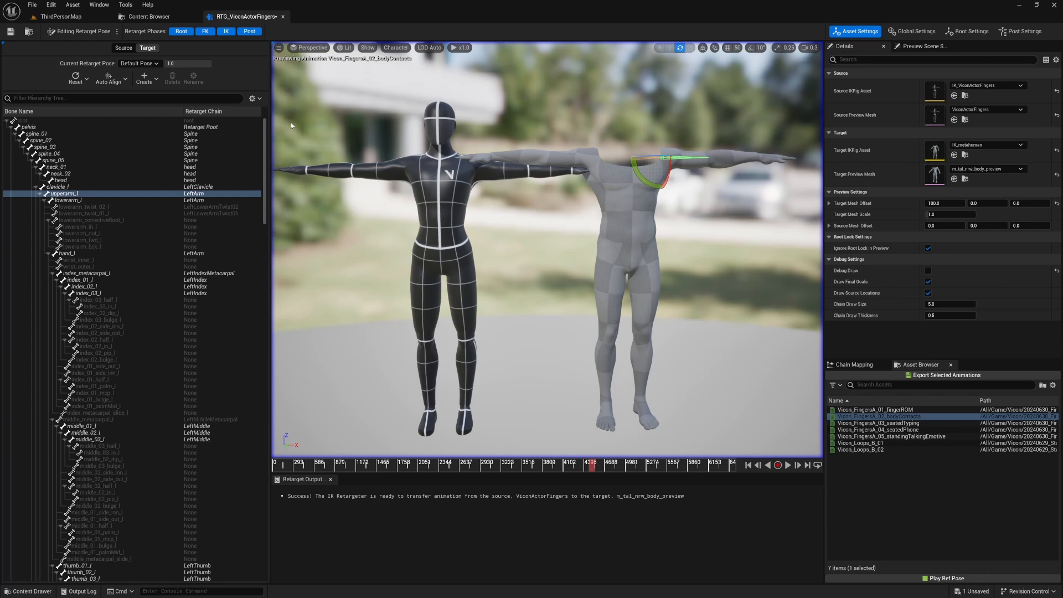
pyautogui.click(80, 32)
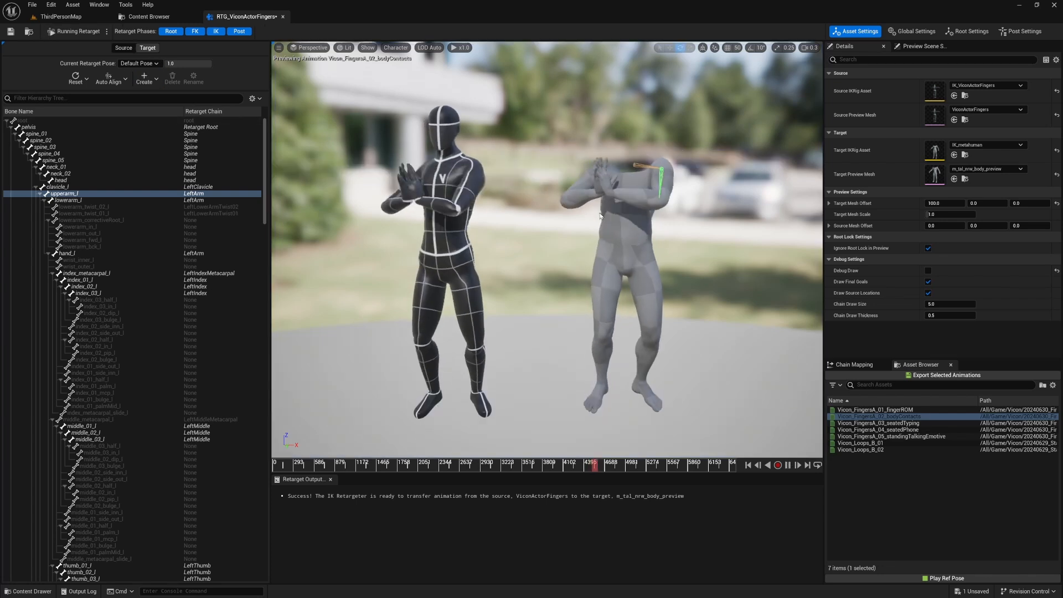
# Resume playback of the body contacts animation on the side-by-side meshes and save the retargeter asset
pyautogui.click(788, 465)
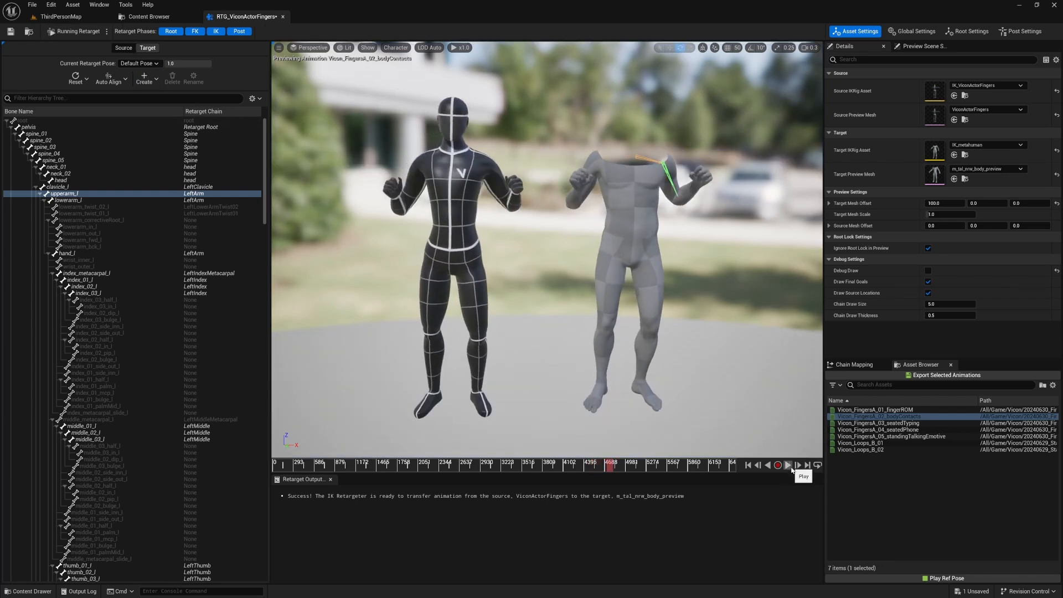
pyautogui.hotkey('ctrl', 's')
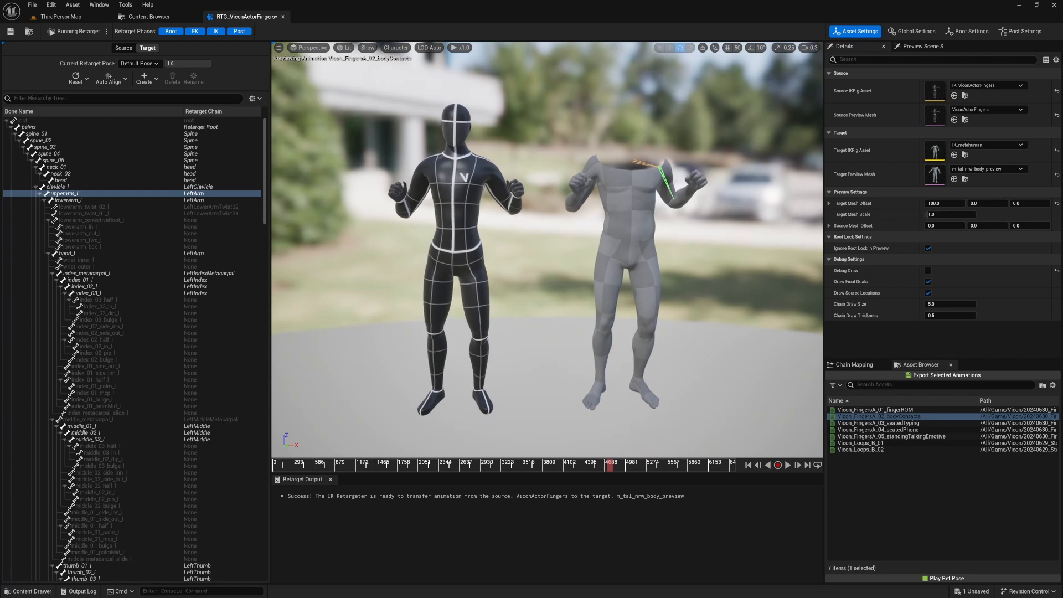
# Scrub the Vicon_FingersA_01_fingerROM animation and examine how the left hand's retargeted fingers follow the source
pyautogui.moveTo(660, 313); pyautogui.dragTo(637, 333, button='right')
pyautogui.moveTo(671, 199); pyautogui.dragTo(667, 194, button='right')
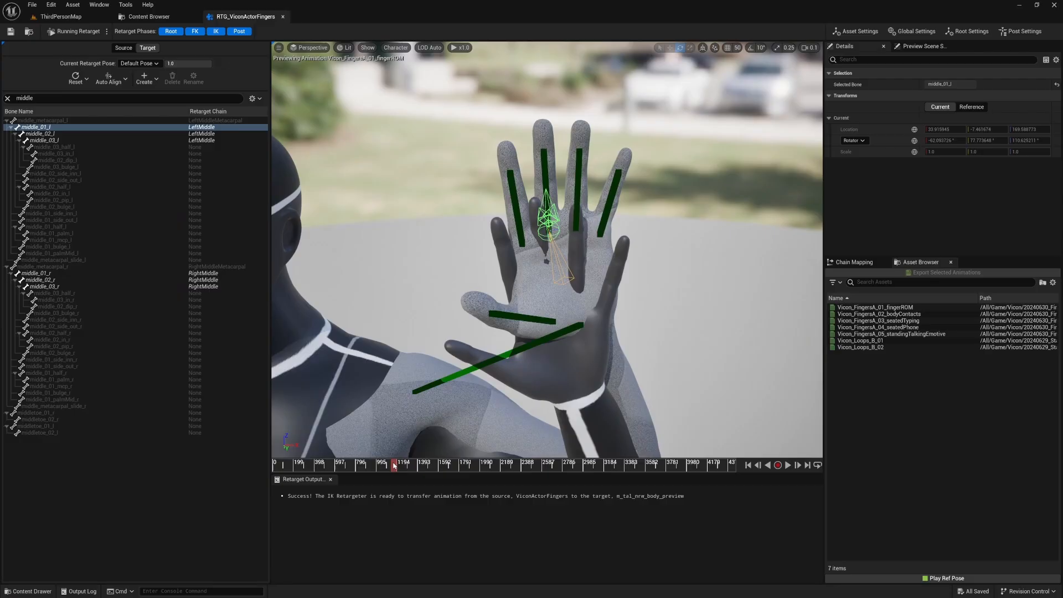
pyautogui.moveTo(390, 466); pyautogui.dragTo(397, 467)
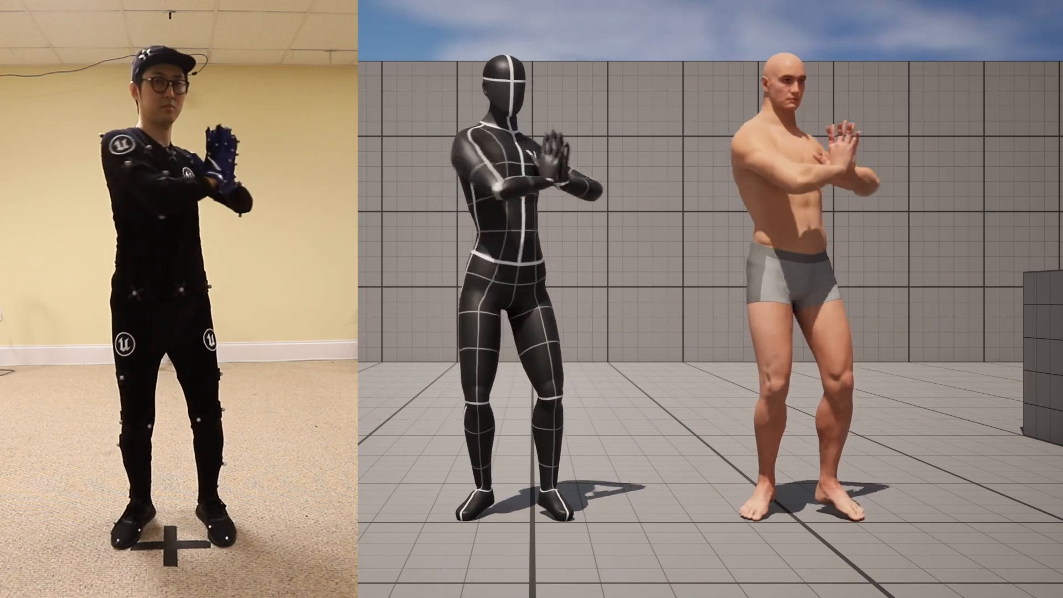